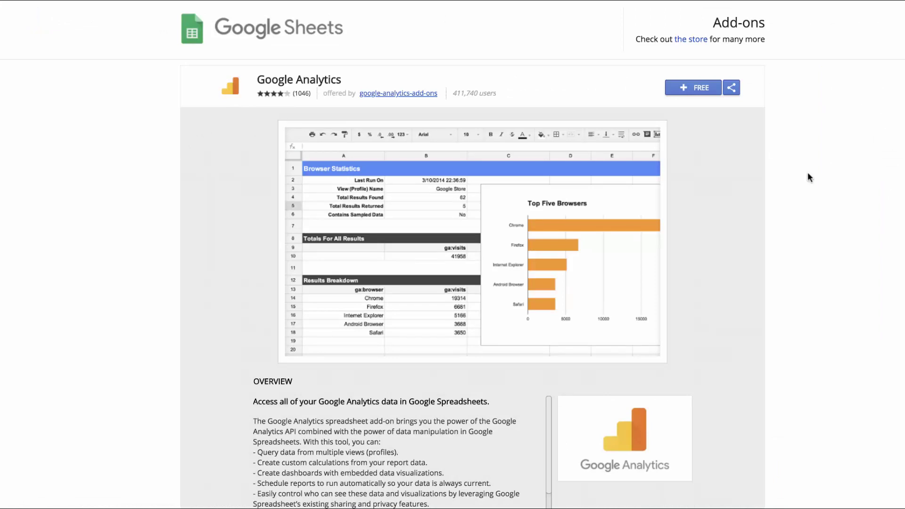
# Add the free Google Analytics add-on and title the new spreadsheet "Our awesome demo of Google Analytics".
pyautogui.click(693, 89)
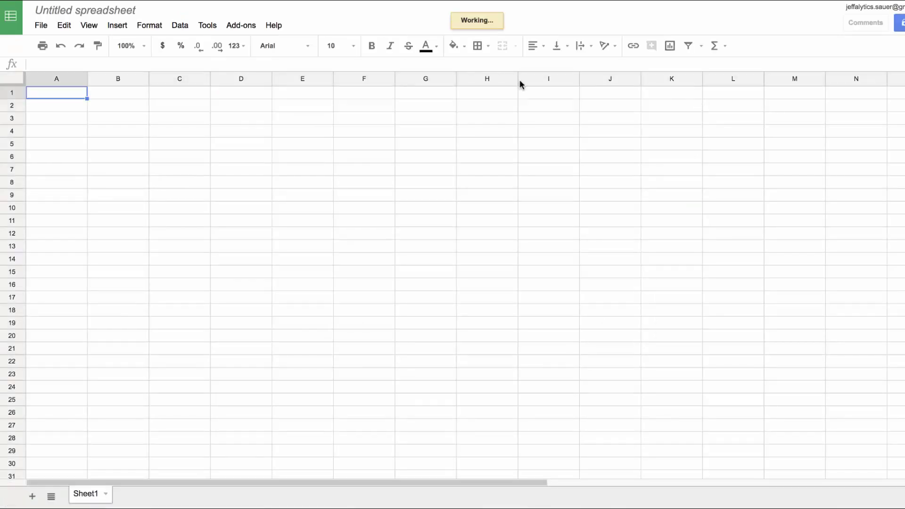
pyautogui.click(86, 10)
pyautogui.write('Our')
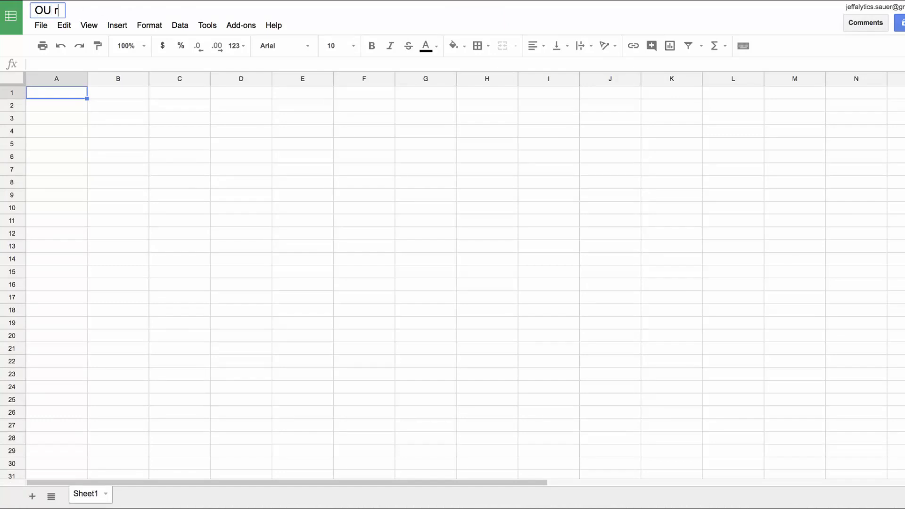
pyautogui.write(' awesome')
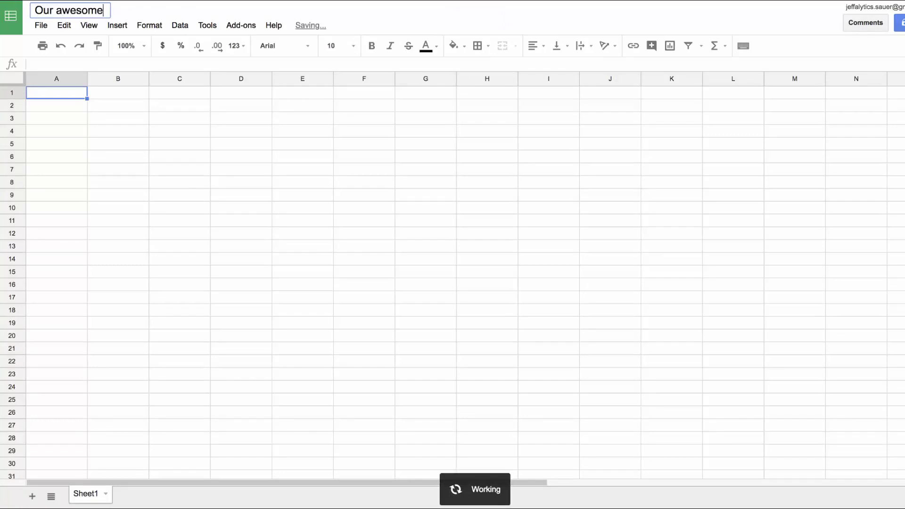
pyautogui.write(' demo of Goo')
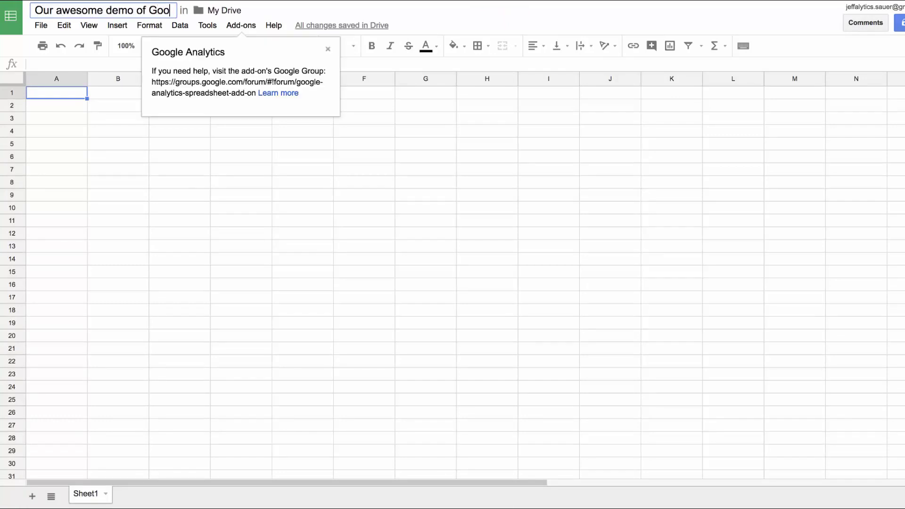
pyautogui.write('gle Analytics')
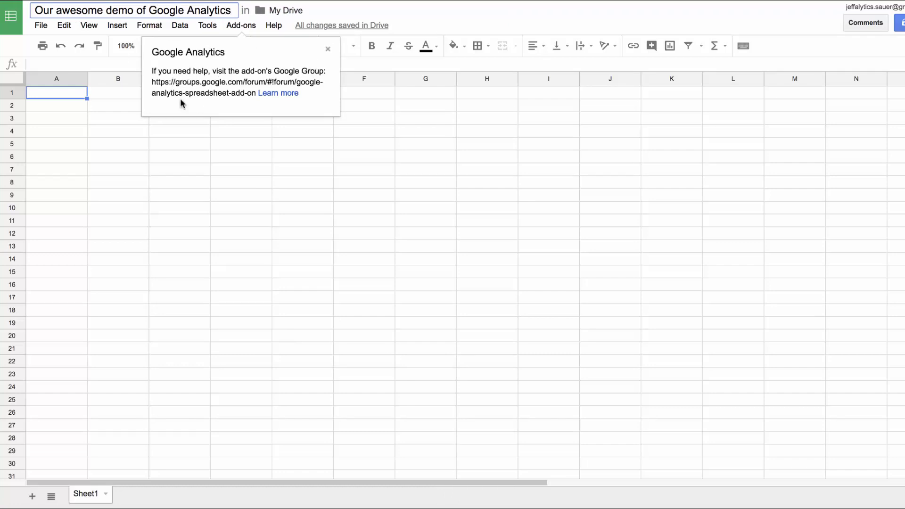
pyautogui.click(328, 49)
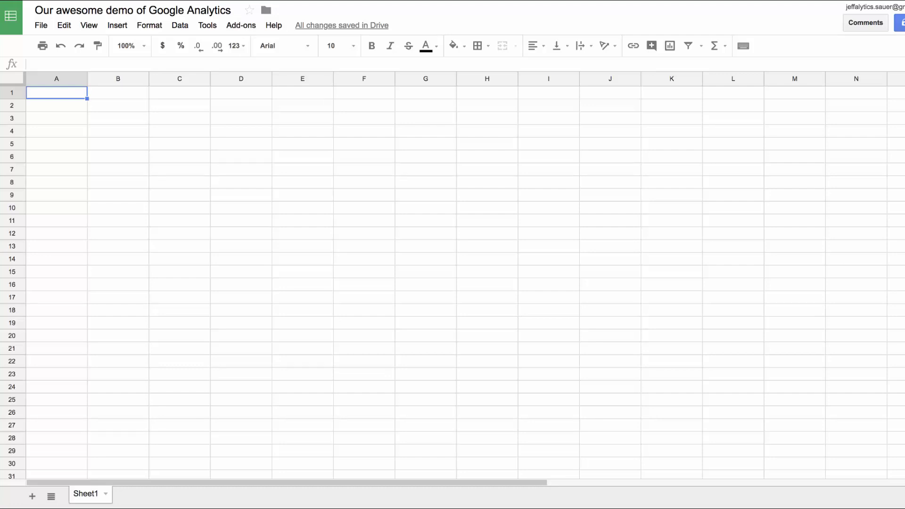
# Start a new Google Analytics report for the Demo Account and name it "Merchandise Store Report 1".
pyautogui.click(231, 25)
pyautogui.moveTo(258, 72)
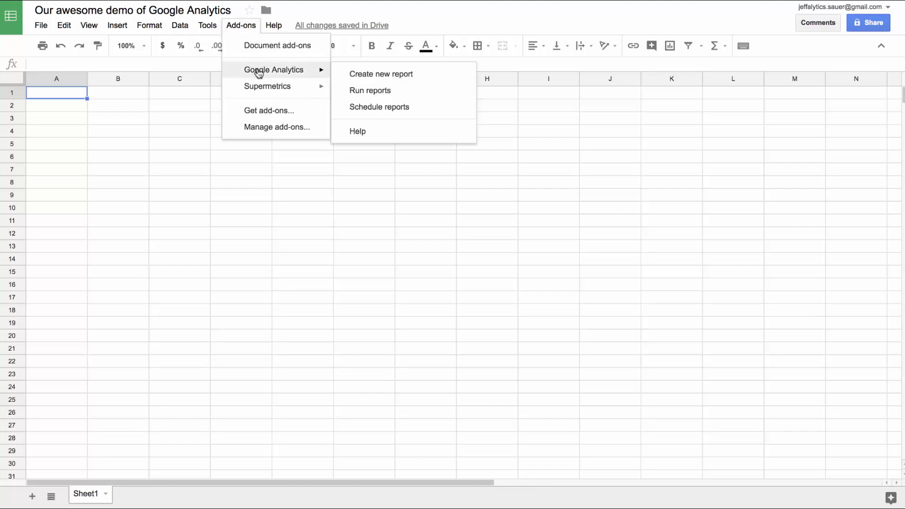
pyautogui.click(360, 79)
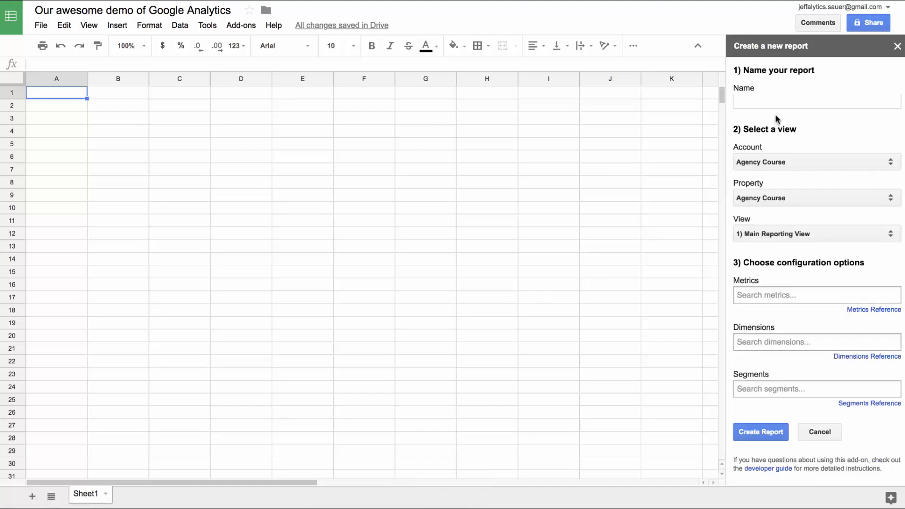
pyautogui.click(783, 162)
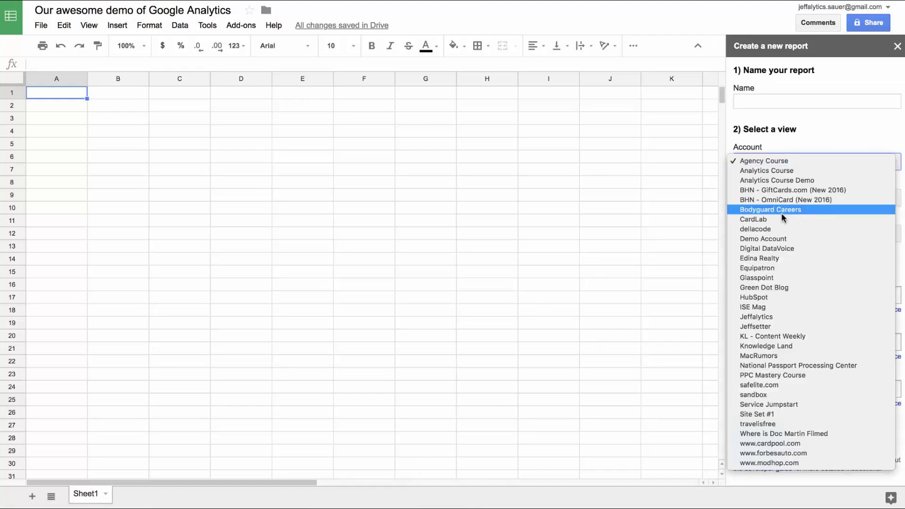
pyautogui.click(764, 238)
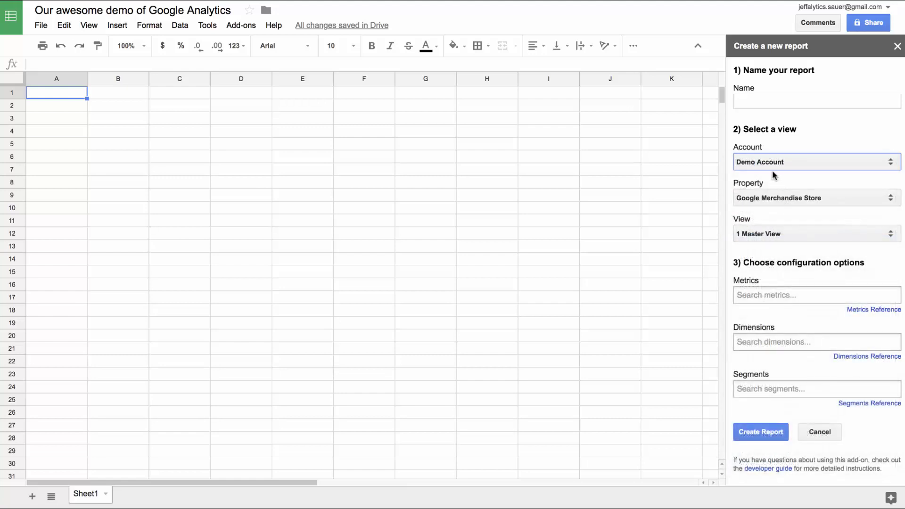
pyautogui.click(765, 101)
pyautogui.write('Merchiandi')
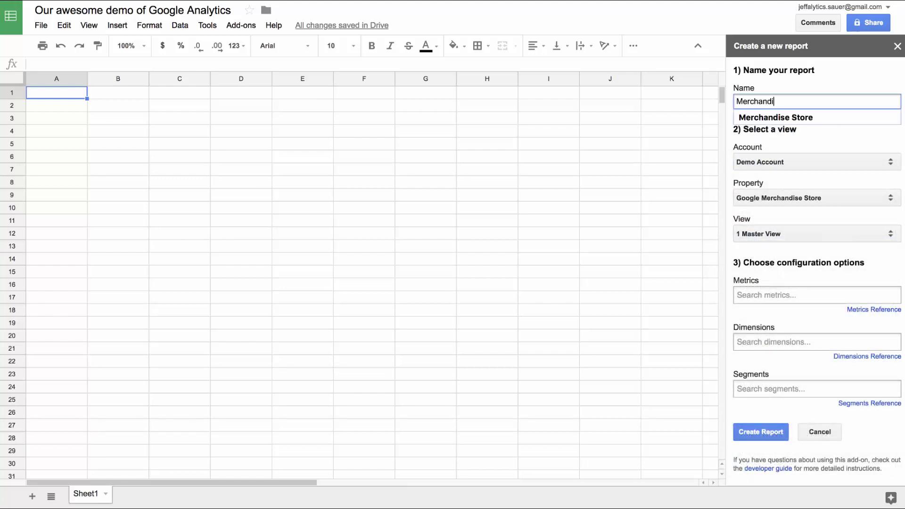
pyautogui.write('se Store Report 1')
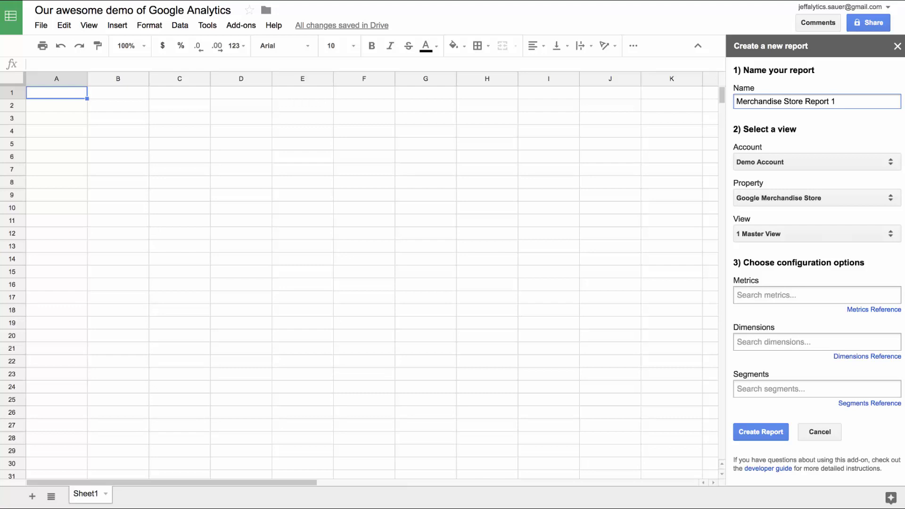
# Add Product Revenue and Quantity as metrics of Merchandise Store Report 1.
pyautogui.click(797, 296)
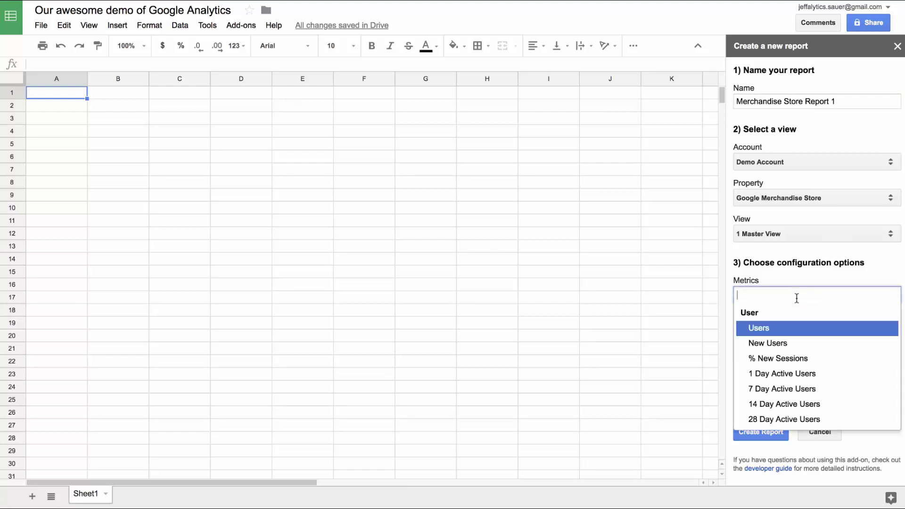
pyautogui.write('produc')
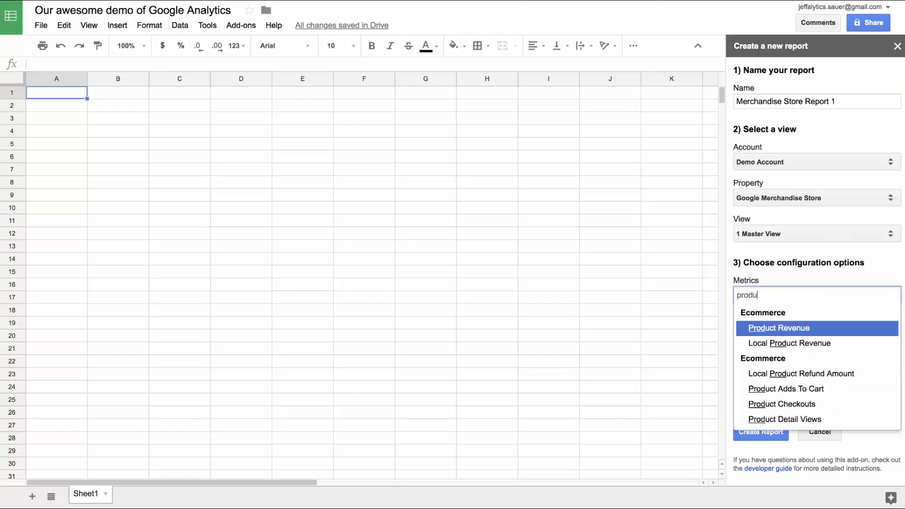
pyautogui.click(780, 327)
pyautogui.write('prod')
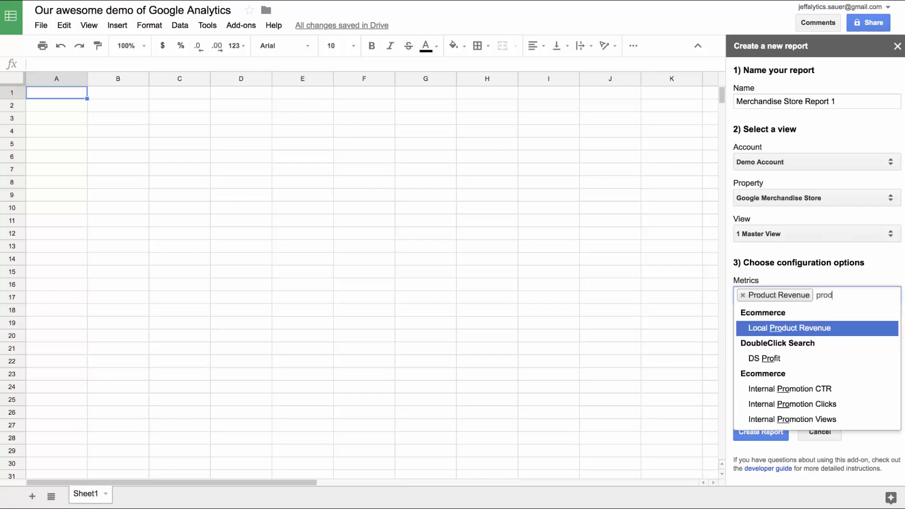
pyautogui.press('BackSpace')
pyautogui.press('BackSpace')
pyautogui.press('BackSpace')
pyautogui.press('BackSpace')
pyautogui.write('quan')
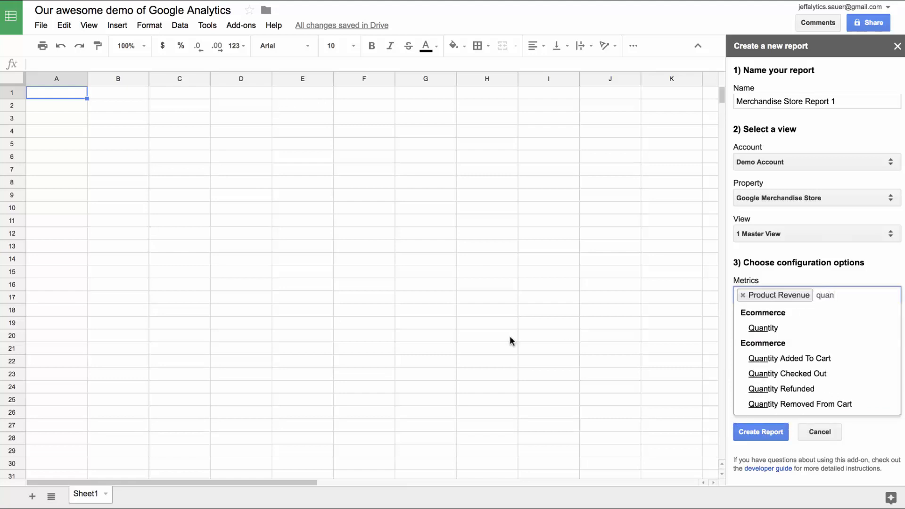
pyautogui.click(768, 329)
# Add Product as the dimension of Merchandise Store Report 1.
pyautogui.click(774, 340)
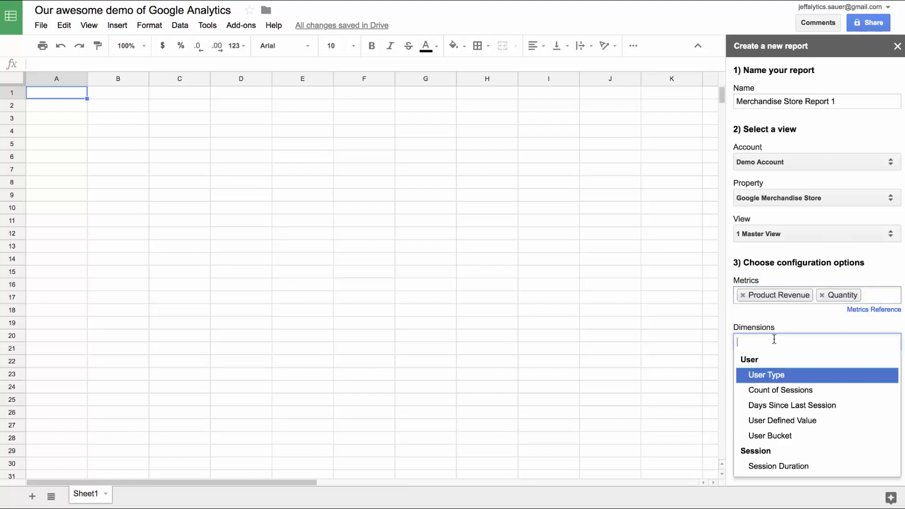
pyautogui.write('product')
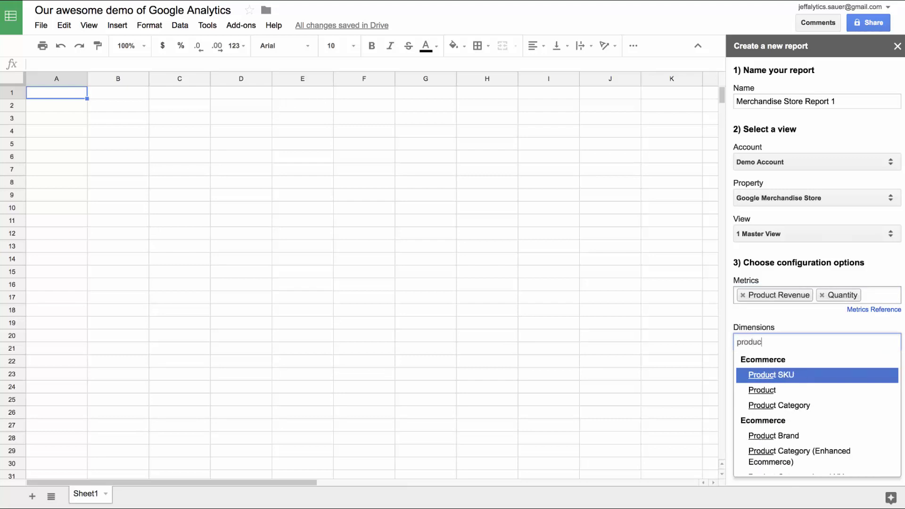
pyautogui.click(763, 390)
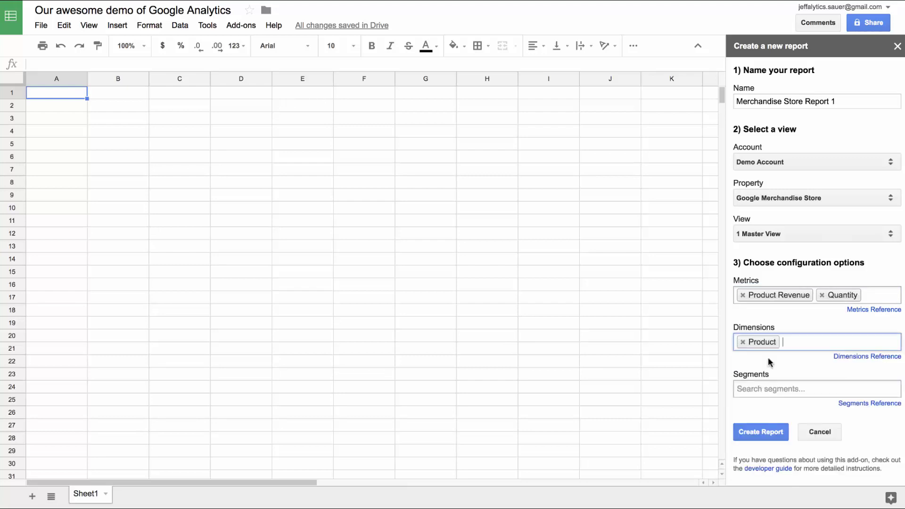
# Add the Ecommerce Conversion Rate metric and create the report configuration.
pyautogui.click(873, 297)
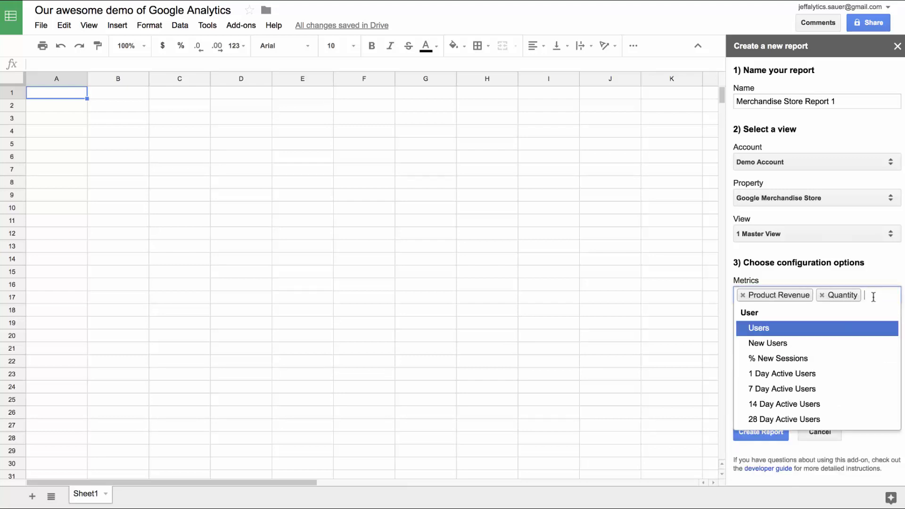
pyautogui.write('ecomm')
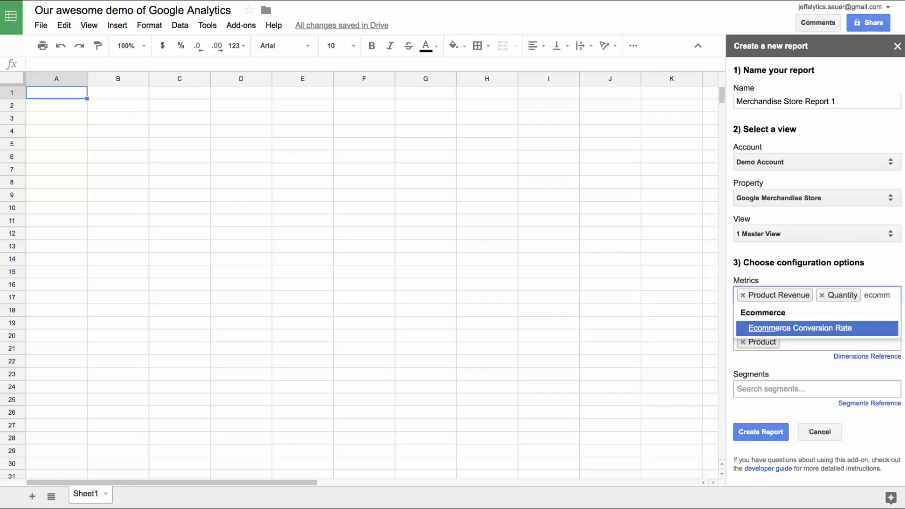
pyautogui.click(760, 327)
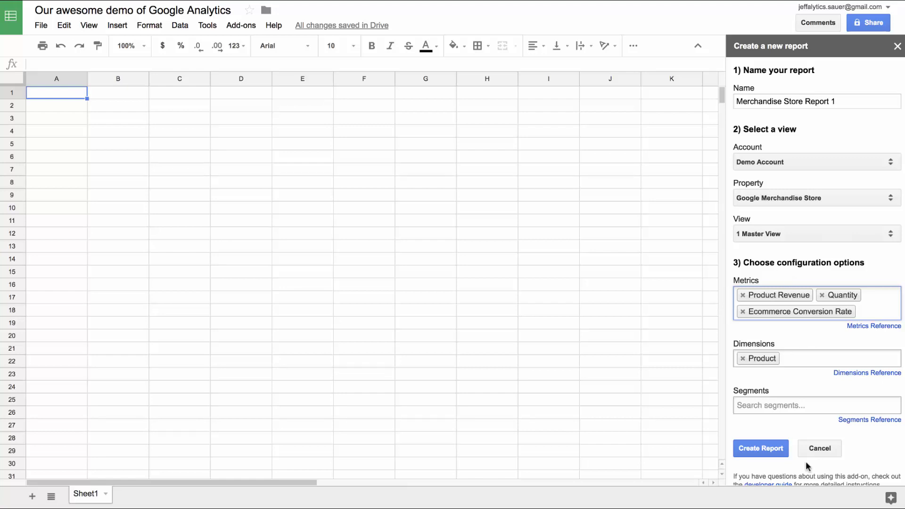
pyautogui.click(765, 450)
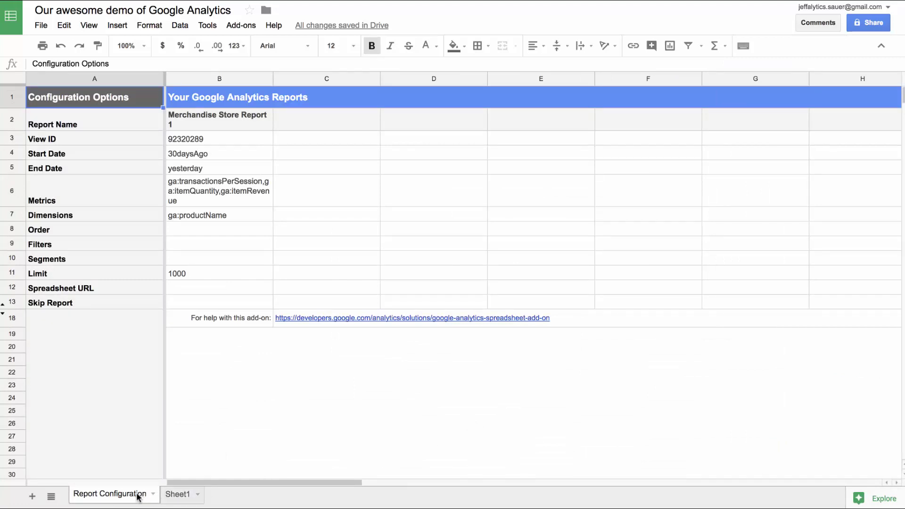
# Try to run the configured Google Analytics report from the Report Configuration sheet and dismiss the report status.
pyautogui.click(175, 495)
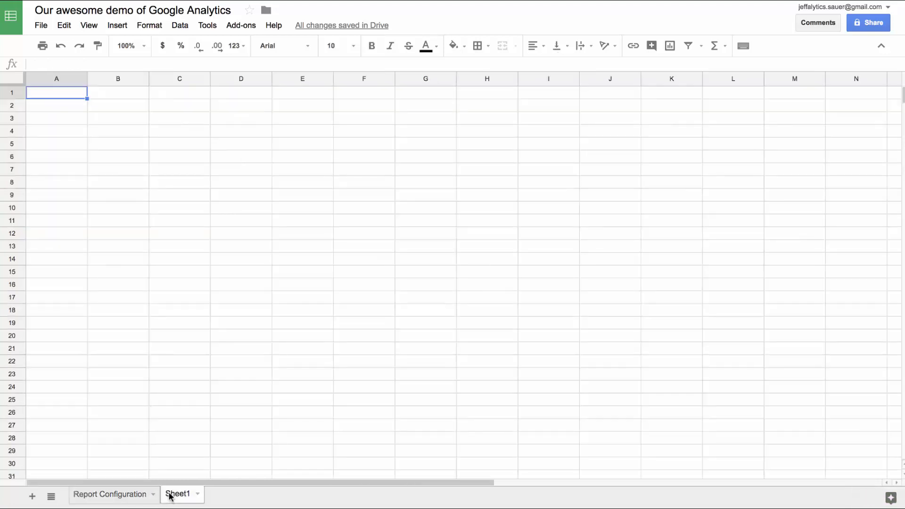
pyautogui.click(115, 493)
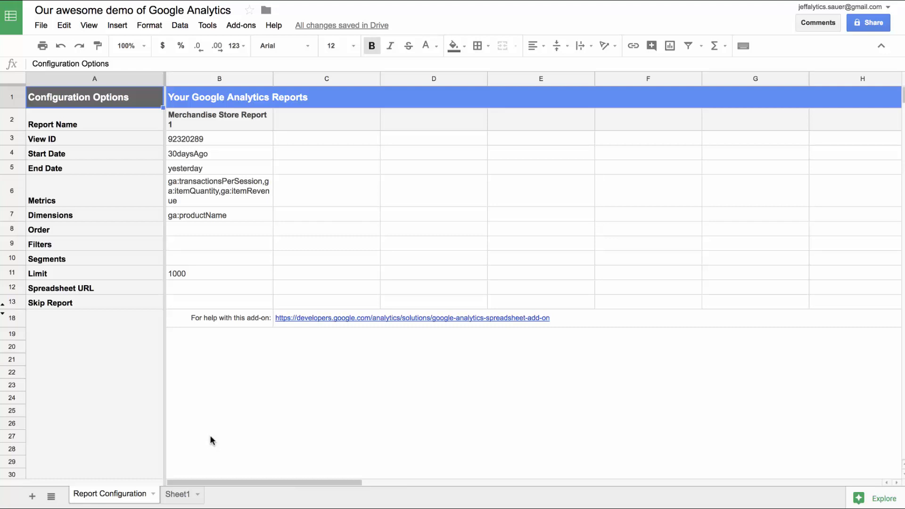
pyautogui.click(248, 28)
pyautogui.moveTo(262, 68)
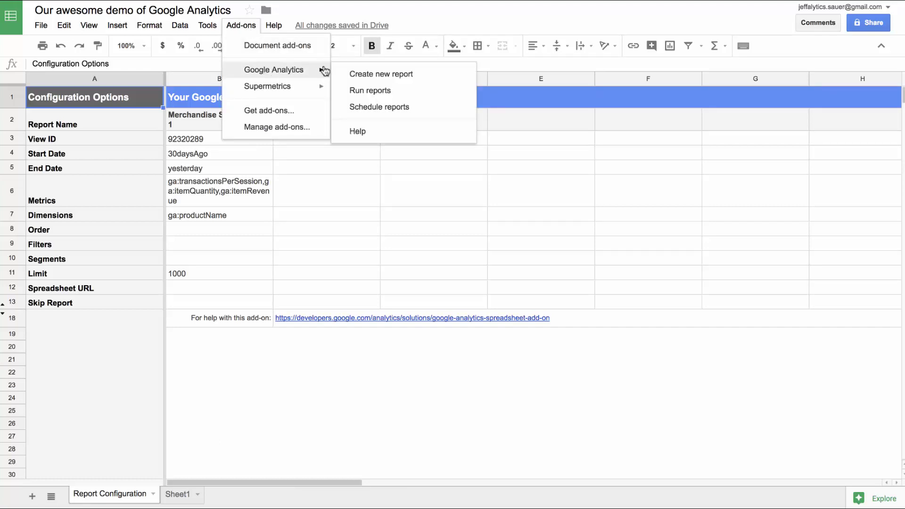
pyautogui.click(362, 94)
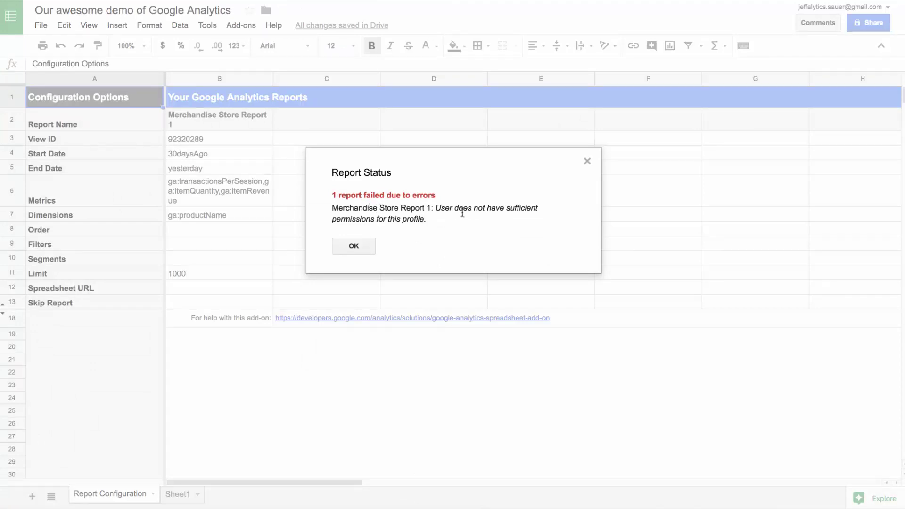
pyautogui.click(354, 248)
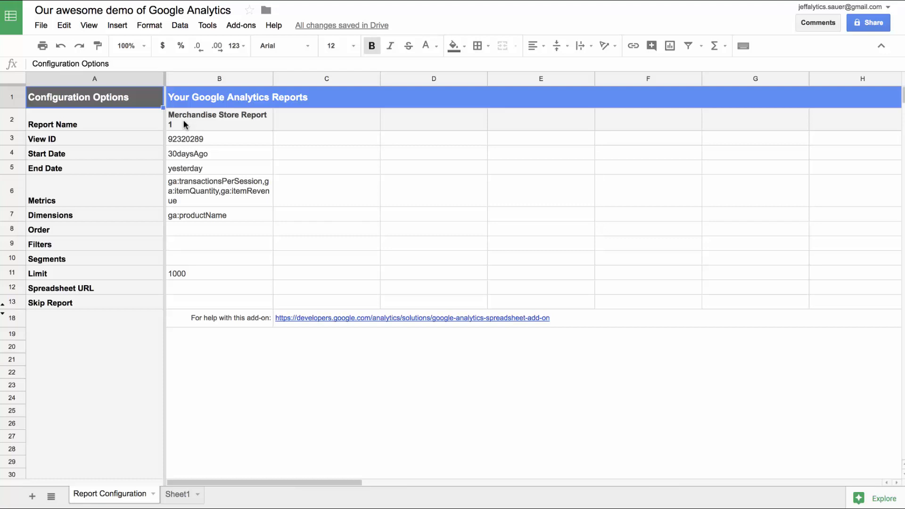
# Start another Google Analytics report named "Merchandise Store Report 2" and choose the Analytics Course account for it.
pyautogui.click(238, 26)
pyautogui.moveTo(277, 71)
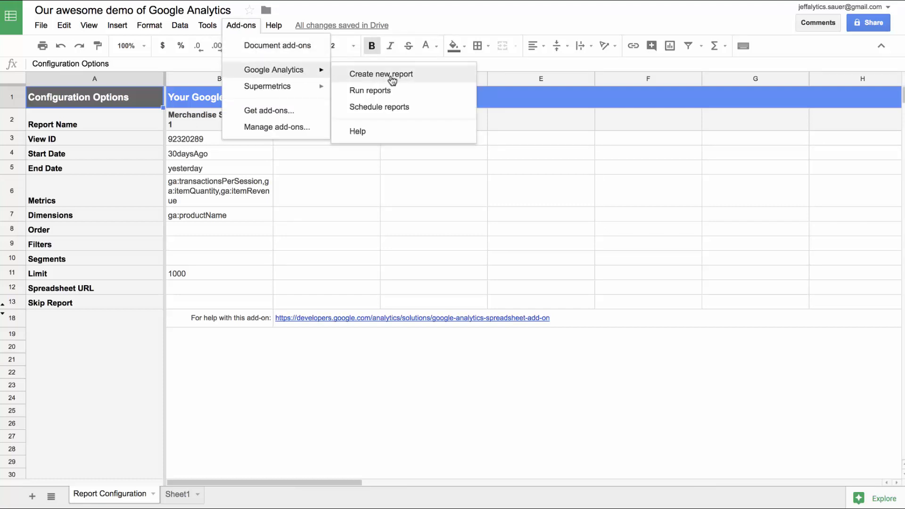
pyautogui.click(381, 74)
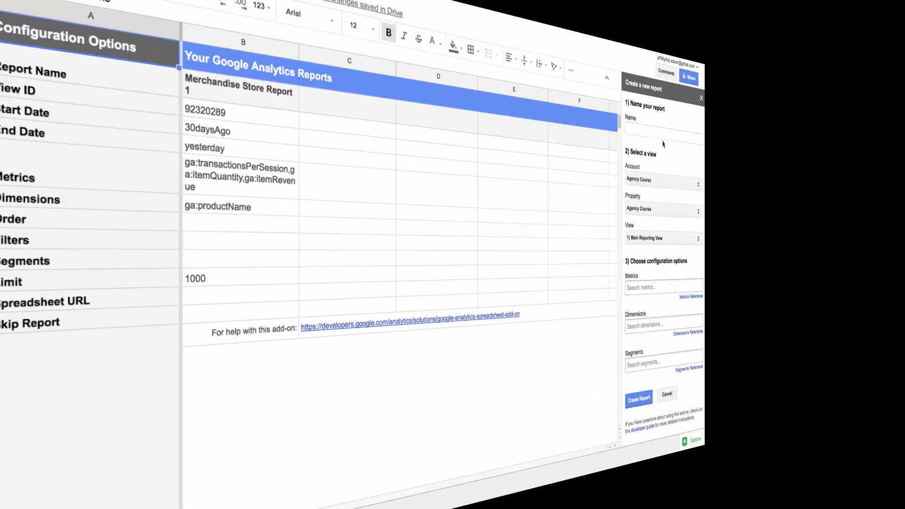
pyautogui.write('Merchanfi')
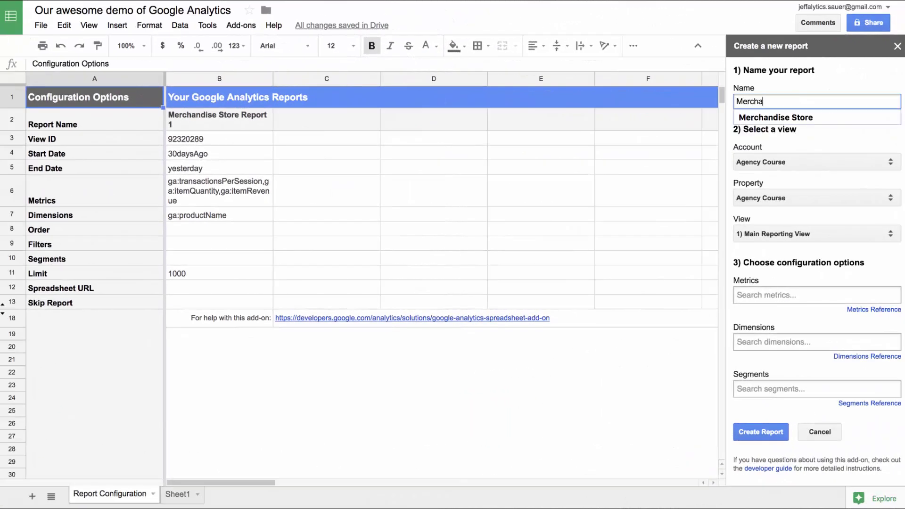
pyautogui.press('BackSpace')
pyautogui.press('BackSpace')
pyautogui.write('dise ')
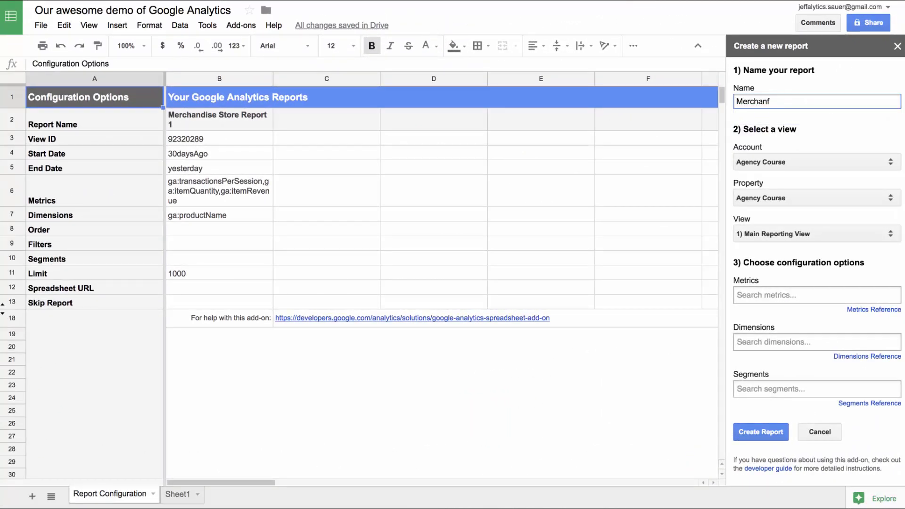
pyautogui.write('Store Report 2')
pyautogui.click(805, 157)
pyautogui.click(825, 169)
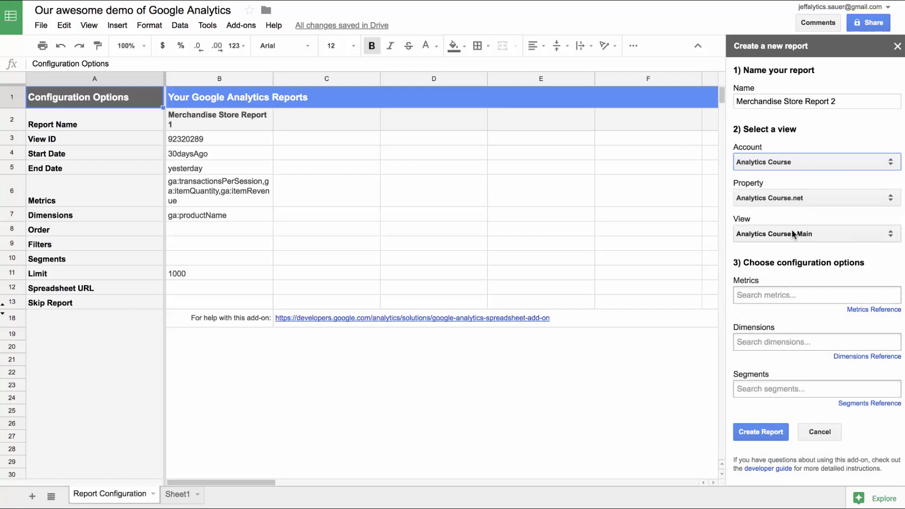
# Add the Quantity, Product Revenue and Ecommerce Conversion Rate metrics to Merchandise Store Report 2.
pyautogui.click(785, 293)
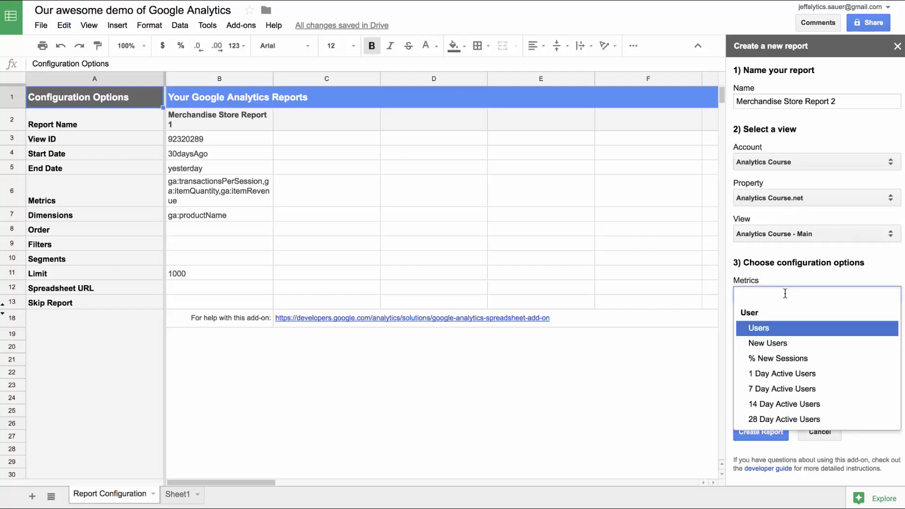
pyautogui.write('quan')
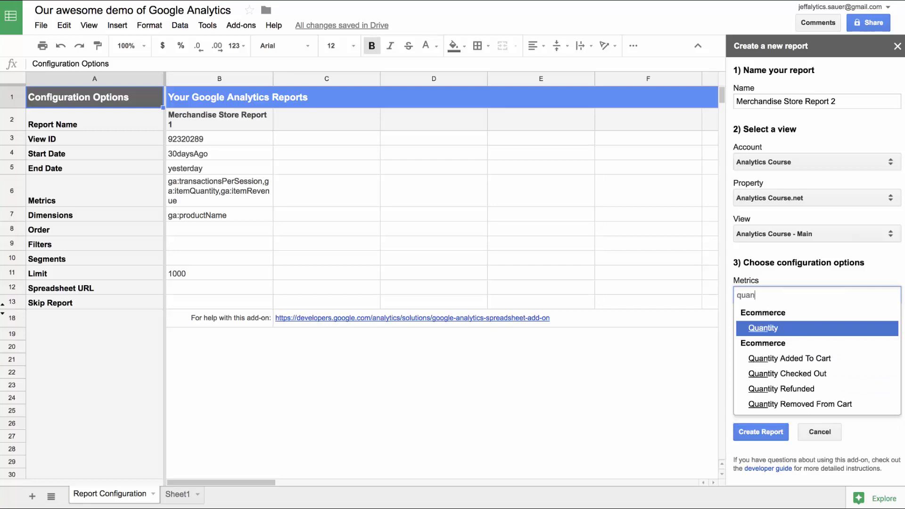
pyautogui.click(764, 327)
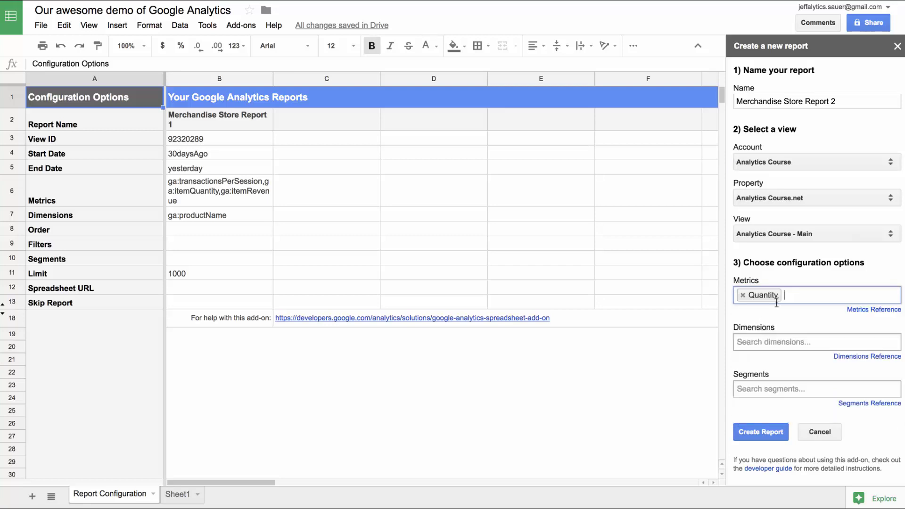
pyautogui.write('revenue')
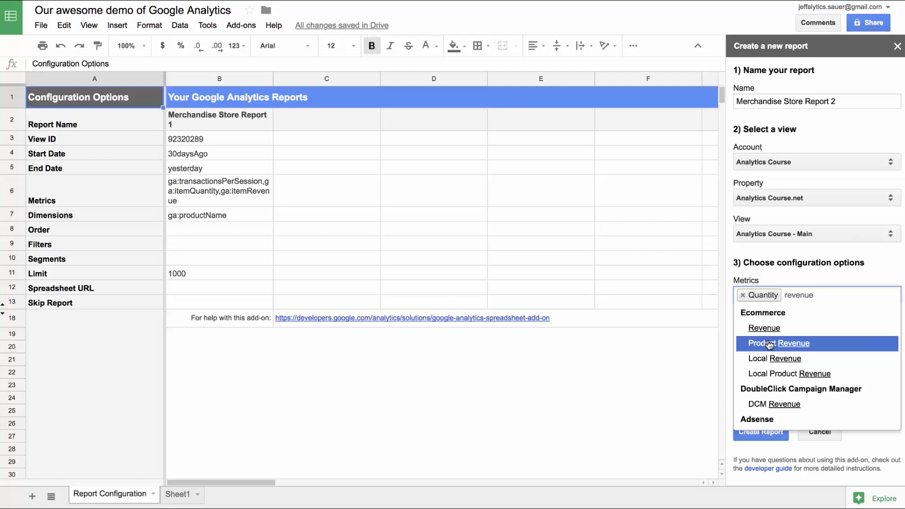
pyautogui.click(769, 344)
pyautogui.click(767, 341)
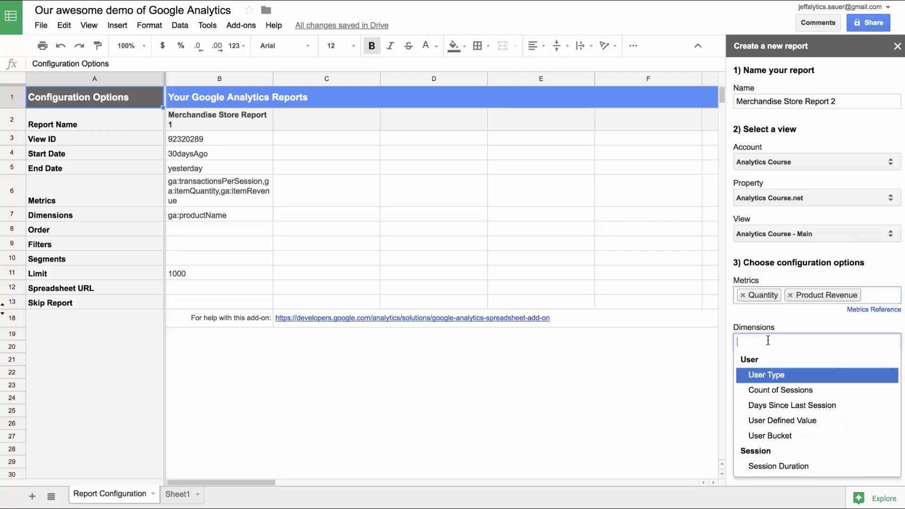
pyautogui.click(873, 295)
pyautogui.write('ecom')
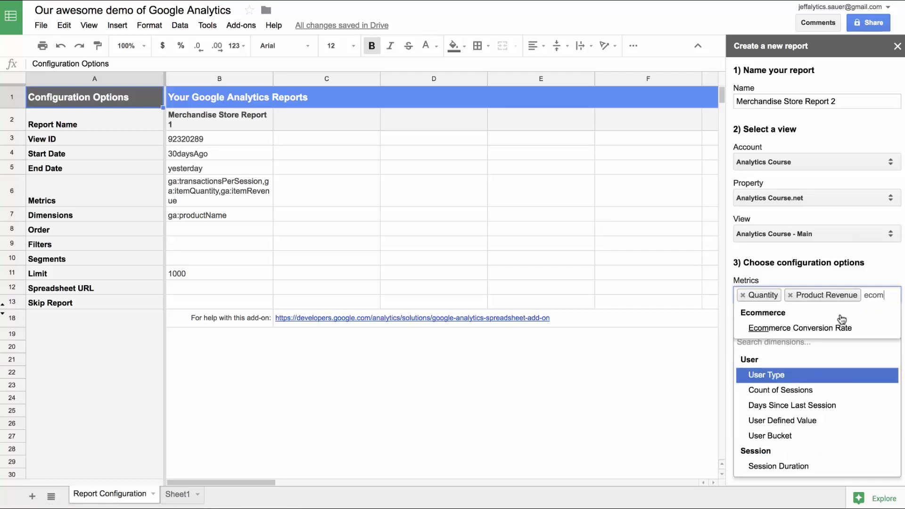
pyautogui.click(827, 327)
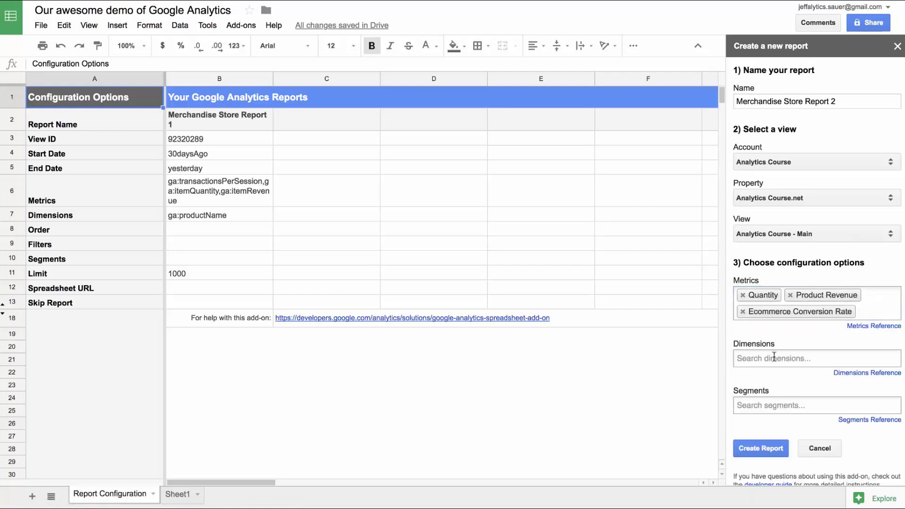
# Add Product as the dimension of Merchandise Store Report 2 and create the report configuration.
pyautogui.click(773, 358)
pyautogui.write('produc')
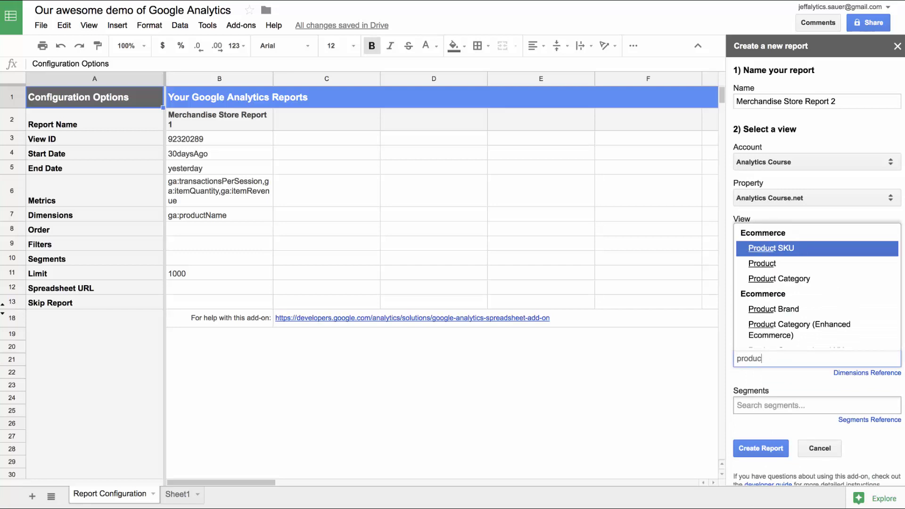
pyautogui.scroll(-1, 764, 285)
pyautogui.click(762, 252)
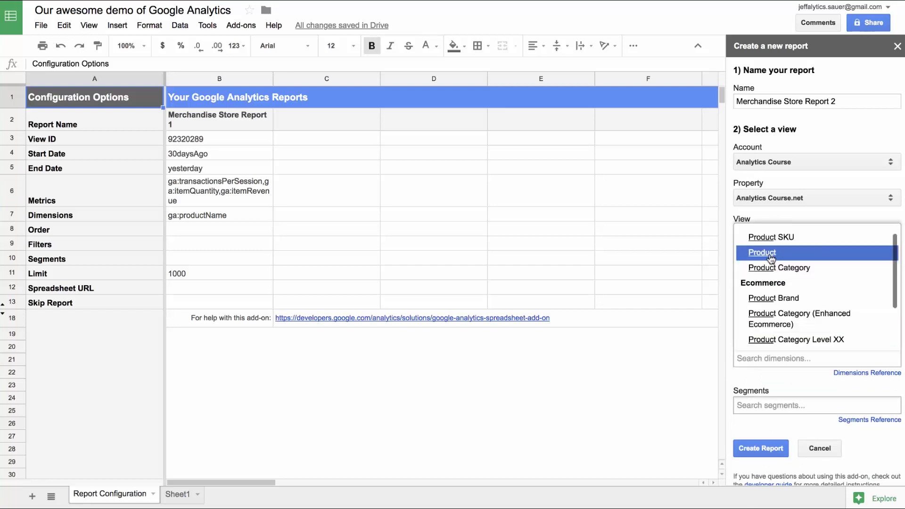
pyautogui.click(755, 449)
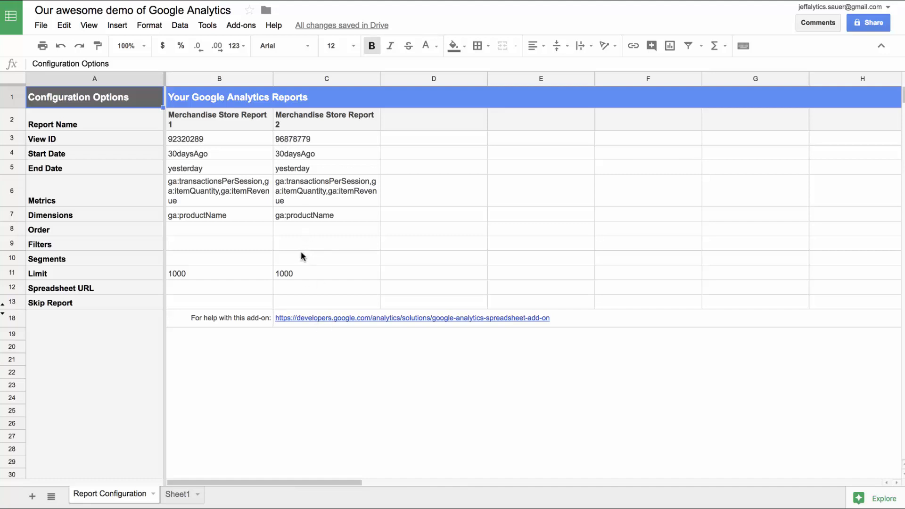
# Try to run both configured Google Analytics reports, check the status of Merchandise Store Report 2 and dismiss the report status.
pyautogui.click(241, 25)
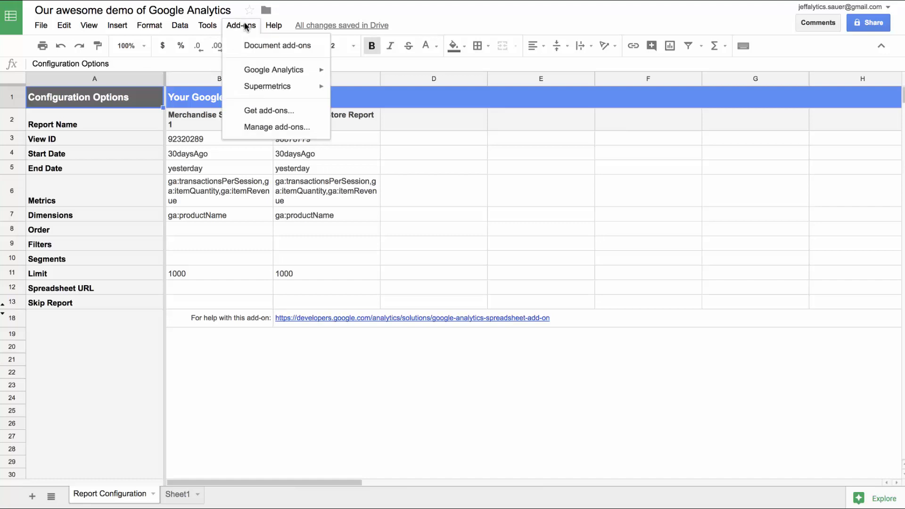
pyautogui.moveTo(268, 69)
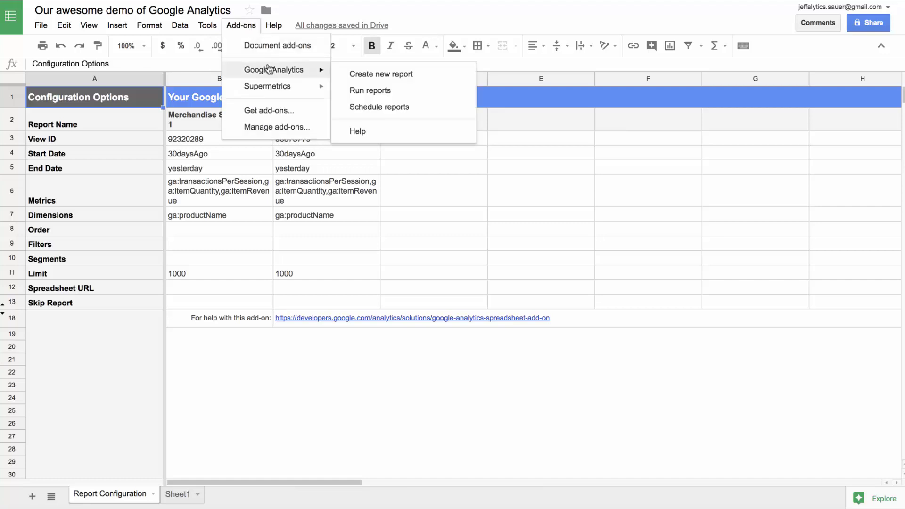
pyautogui.click(362, 91)
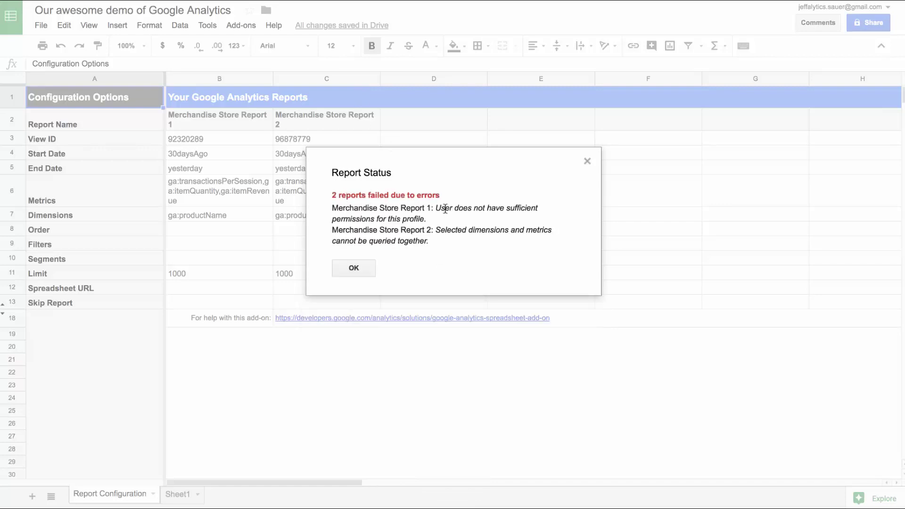
pyautogui.moveTo(437, 208); pyautogui.dragTo(446, 242)
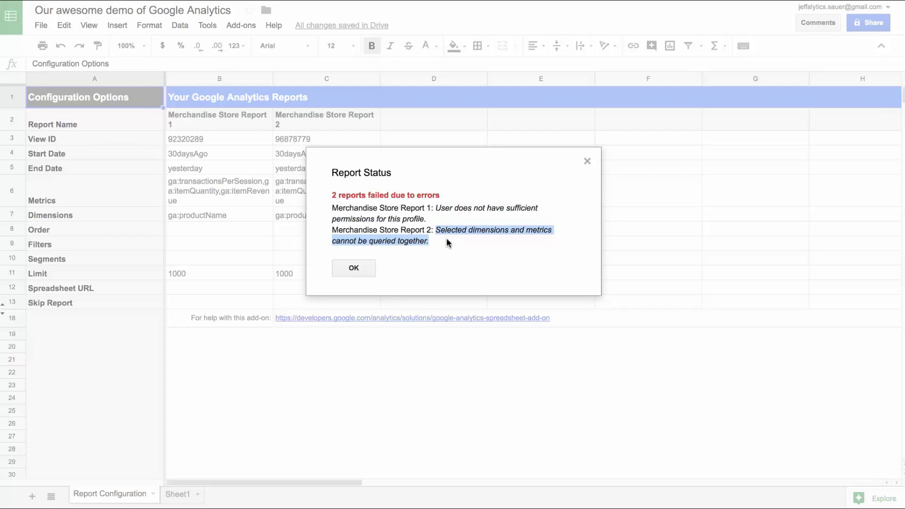
pyautogui.click(353, 270)
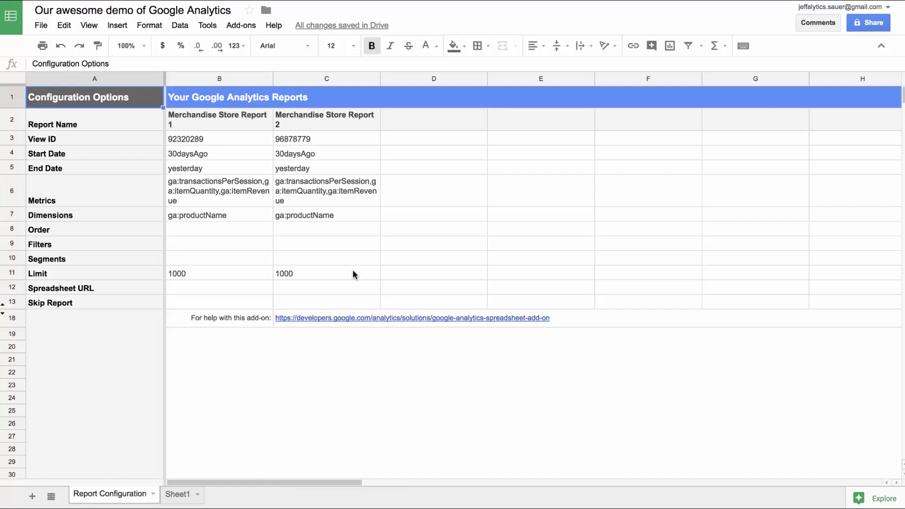
# Remove ga:transactionsPerSession from the Metrics cell of Merchandise Store Report 2, leaving ga:itemQuantity,ga:itemRevenue.
pyautogui.click(360, 191)
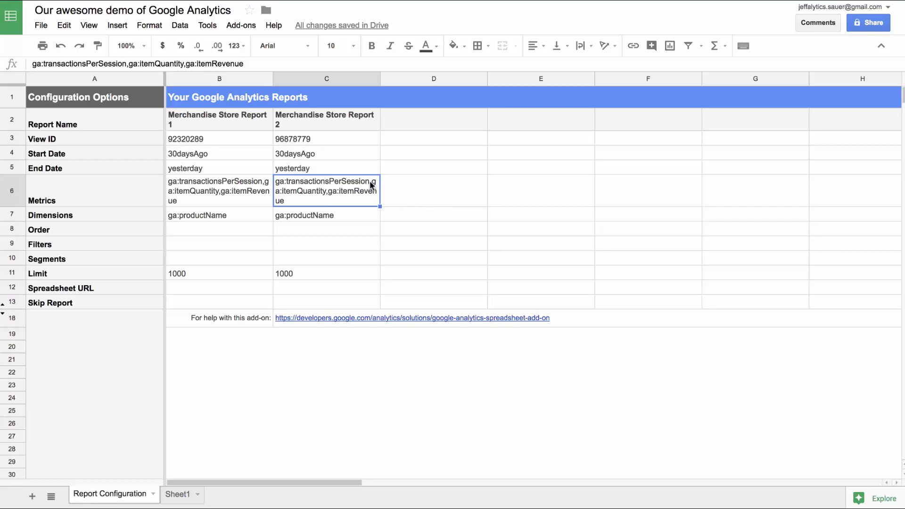
pyautogui.click(285, 187)
pyautogui.doubleClick(305, 192)
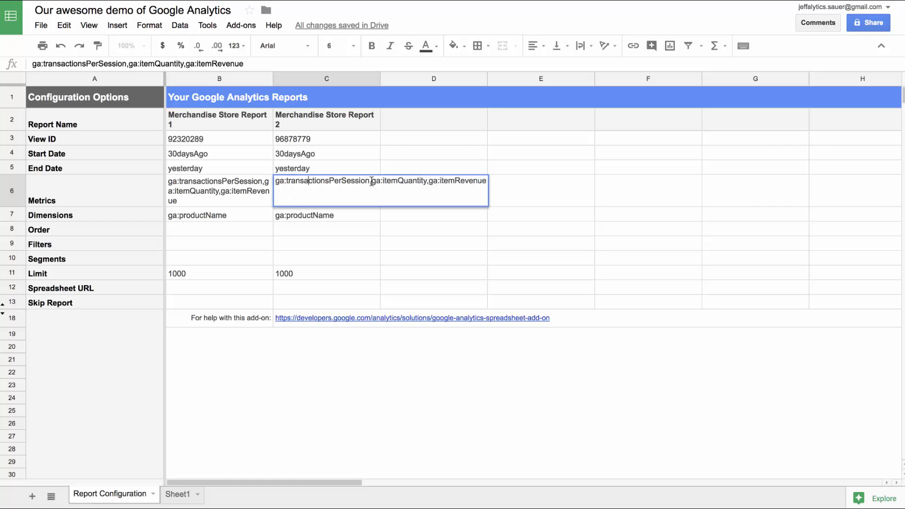
pyautogui.moveTo(371, 180); pyautogui.dragTo(259, 175)
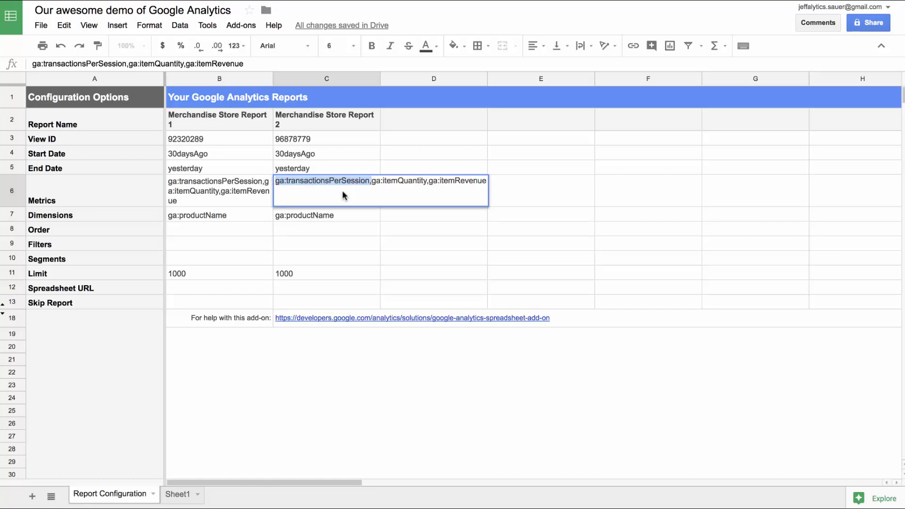
pyautogui.press('BackSpace')
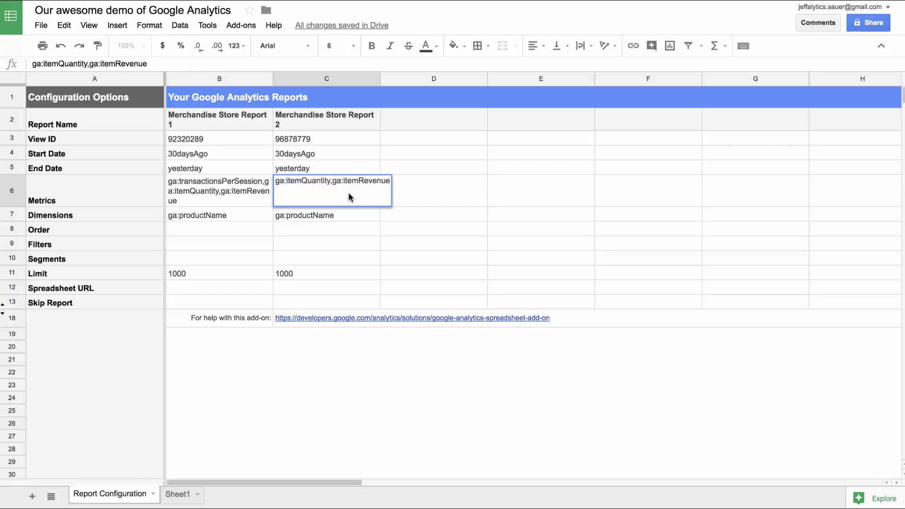
pyautogui.click(416, 194)
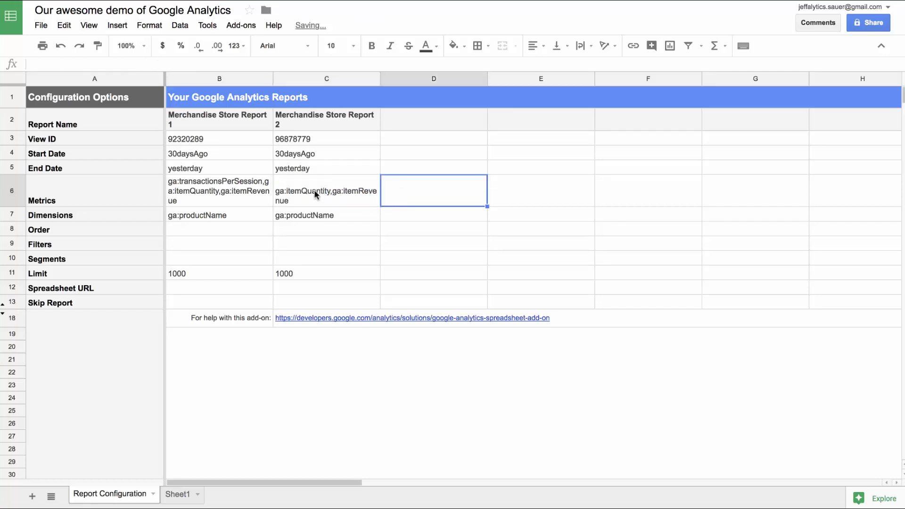
# Run the configured Google Analytics reports again, review each report's outcome and dismiss the report status.
pyautogui.click(246, 26)
pyautogui.moveTo(283, 70)
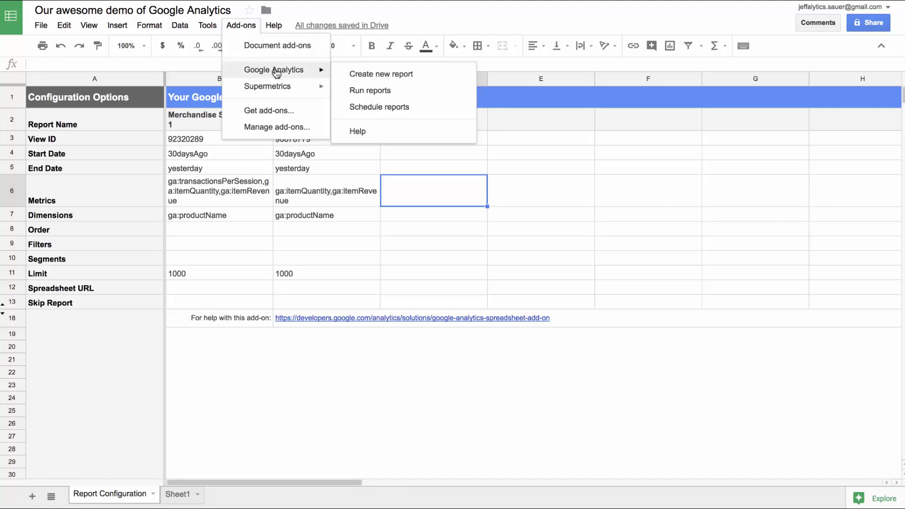
pyautogui.click(364, 91)
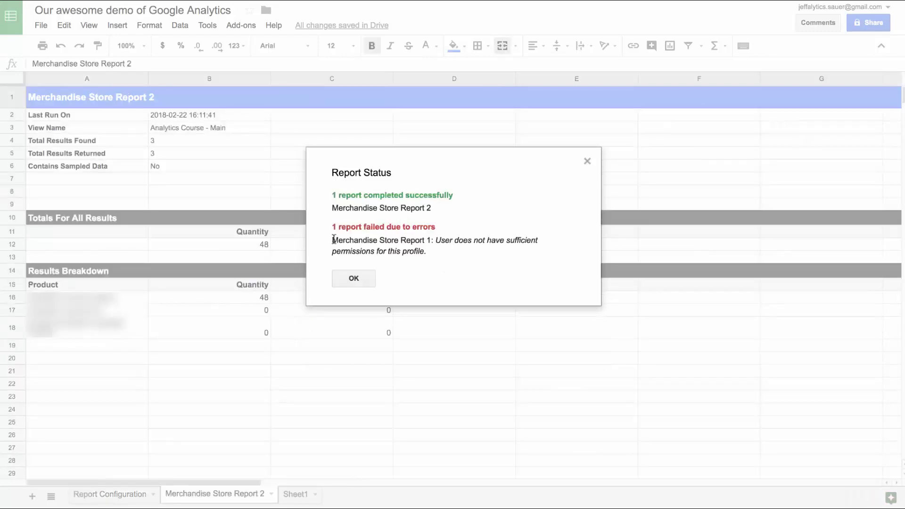
pyautogui.moveTo(332, 240); pyautogui.dragTo(453, 253)
pyautogui.click(352, 208)
pyautogui.moveTo(333, 194); pyautogui.dragTo(437, 210)
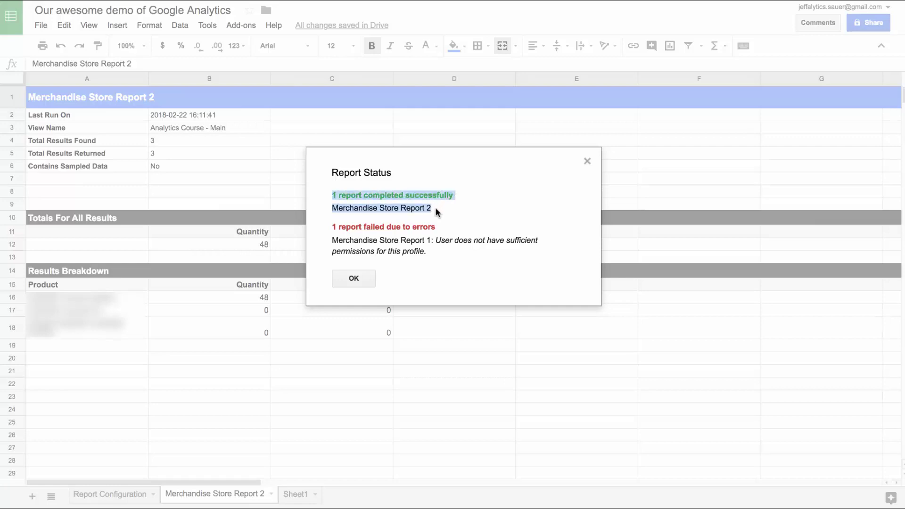
pyautogui.click(355, 279)
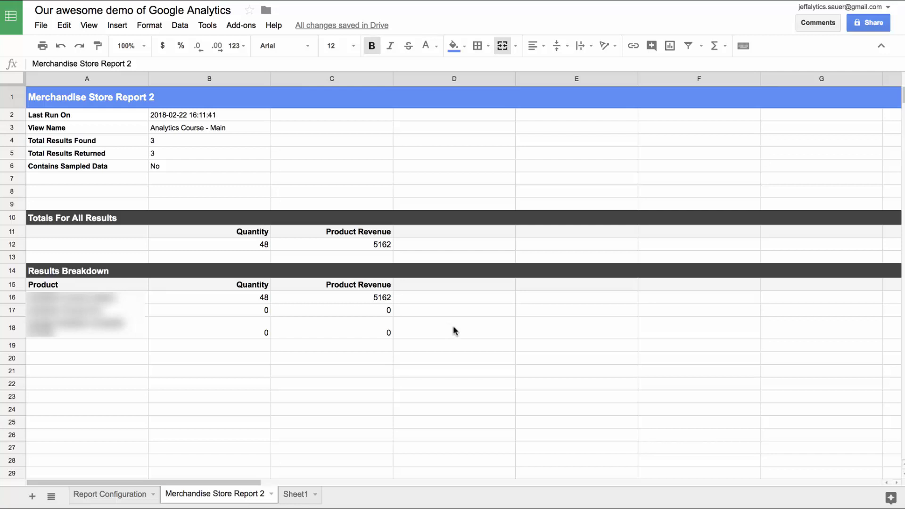
# Start a new Google Analytics report named "Traffic Source Report" and choose the Jeffalytics account for it.
pyautogui.click(242, 25)
pyautogui.moveTo(313, 72)
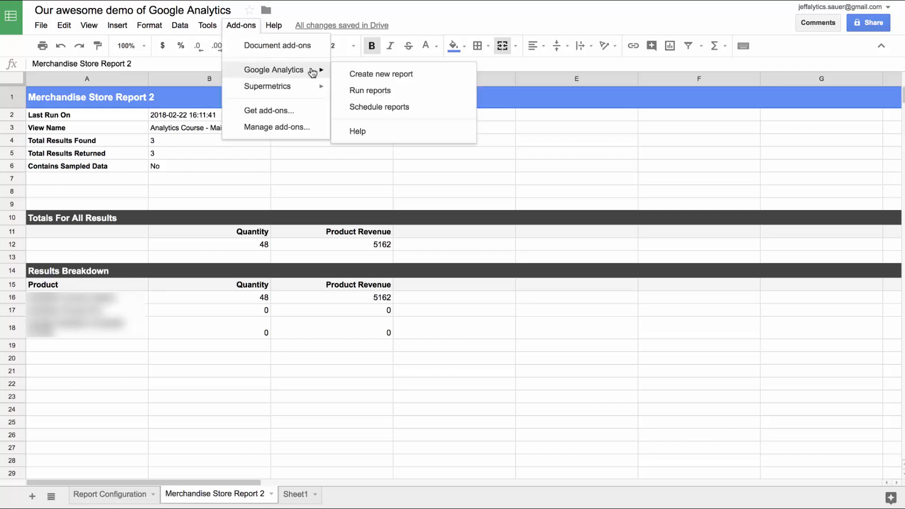
pyautogui.click(361, 76)
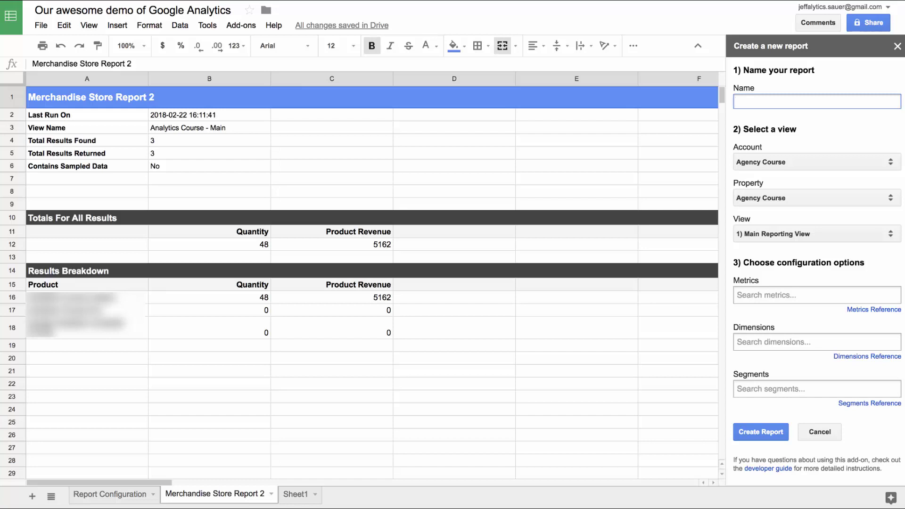
pyautogui.write('Traffic Source Report')
pyautogui.press('Tab')
pyautogui.press('Down')
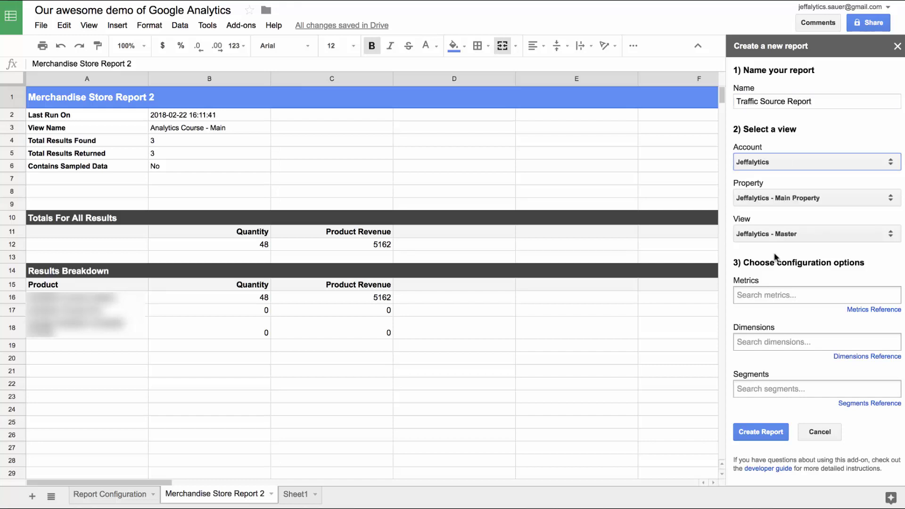
# Create the Traffic Source Report configuration with Sessions as the metric and Source / Medium as the dimension.
pyautogui.click(769, 294)
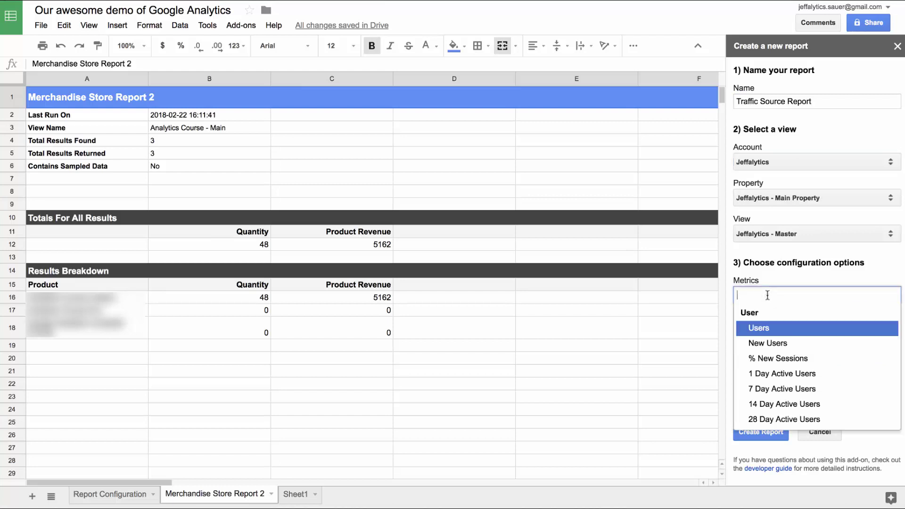
pyautogui.write('sess')
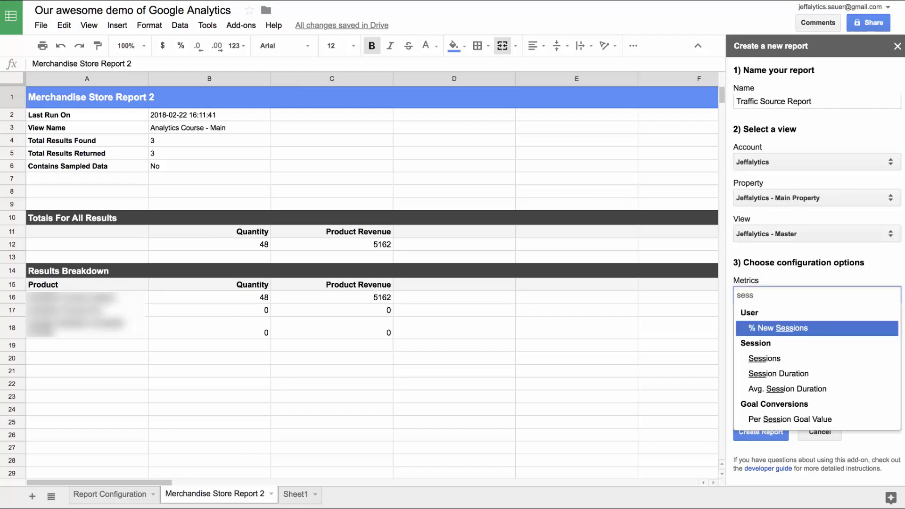
pyautogui.click(756, 359)
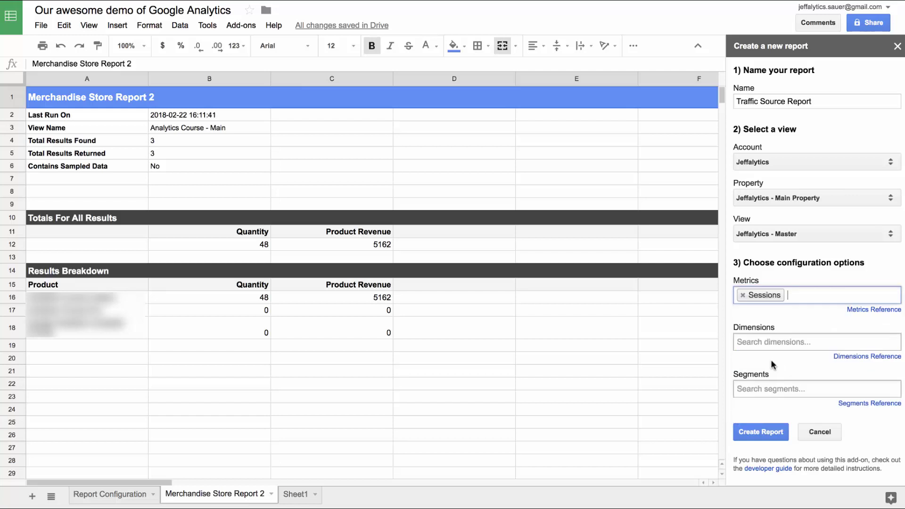
pyautogui.click(769, 341)
pyautogui.write('source')
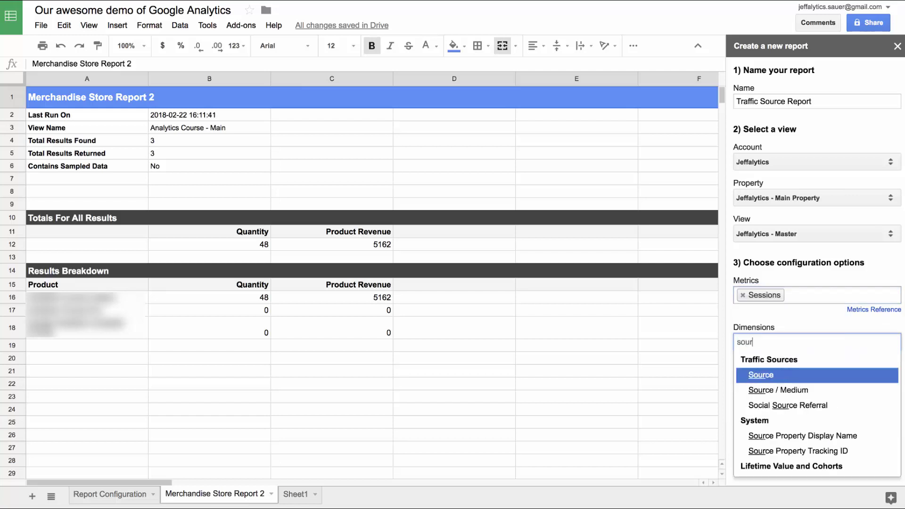
pyautogui.click(808, 390)
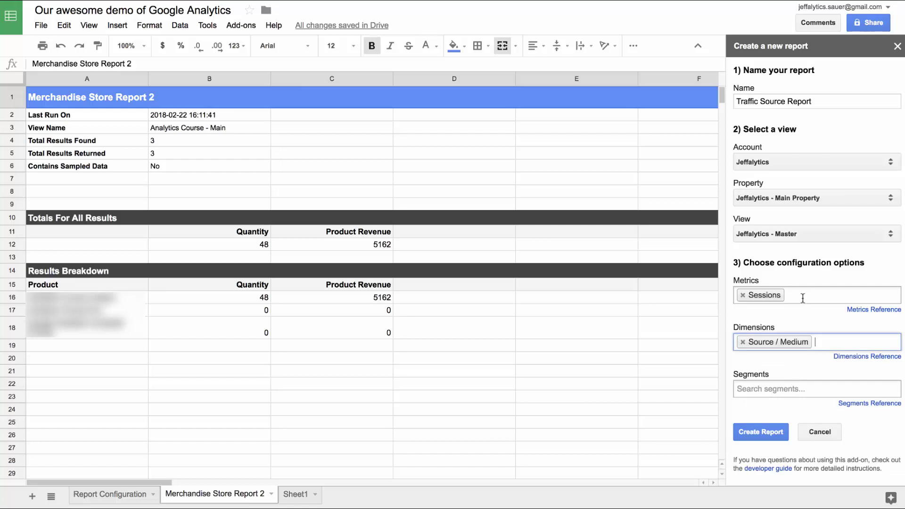
pyautogui.click(762, 430)
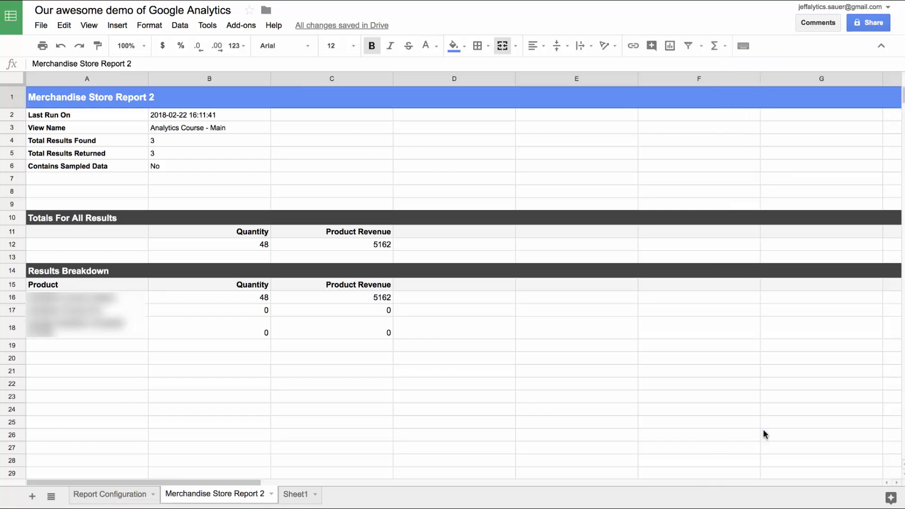
# Open the Report Configuration sheet and select the start date of the Traffic Source Report.
pyautogui.click(121, 495)
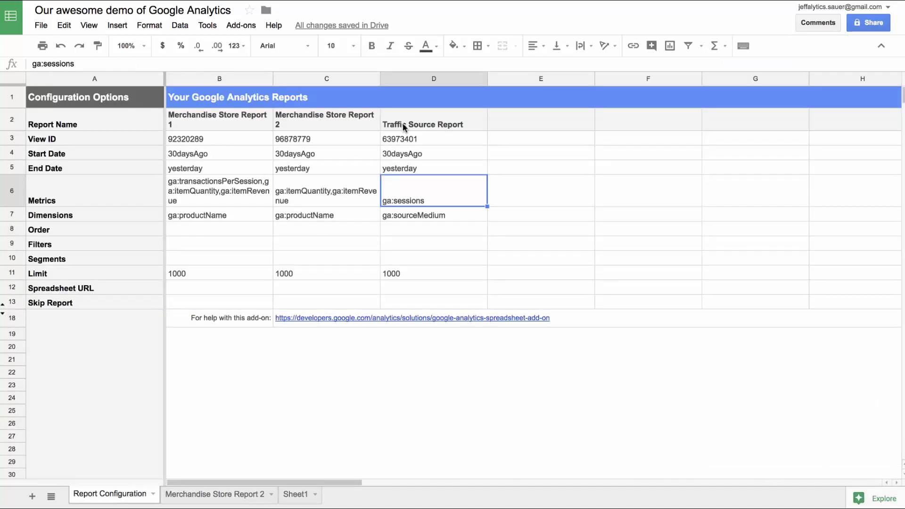
pyautogui.click(409, 154)
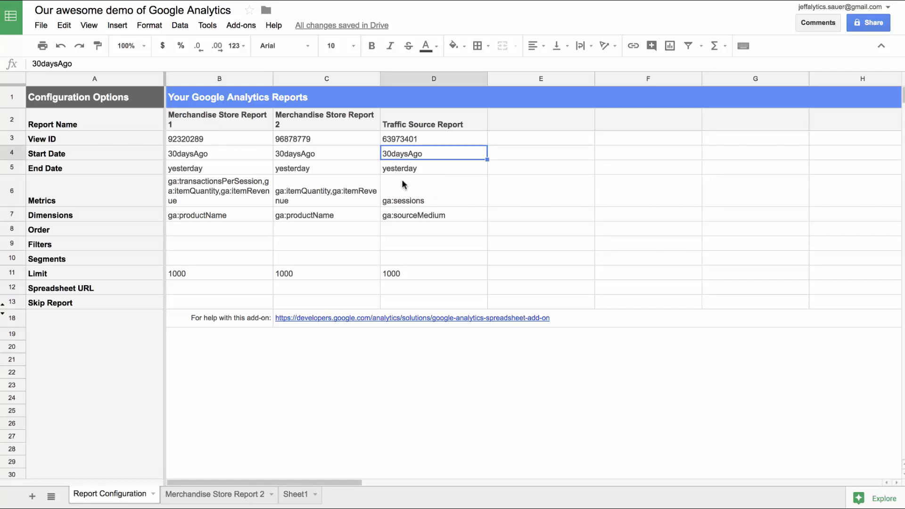
pyautogui.click(405, 229)
pyautogui.click(403, 244)
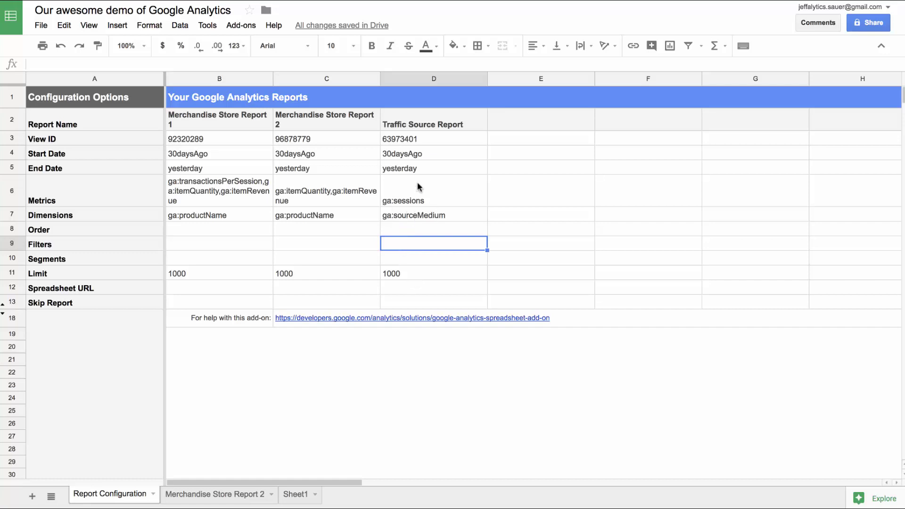
pyautogui.press('Left')
pyautogui.press('Left')
pyautogui.press('Down')
pyautogui.press('Down')
pyautogui.press('Down')
pyautogui.press('Down')
pyautogui.write('Y')
pyautogui.press('BackSpace')
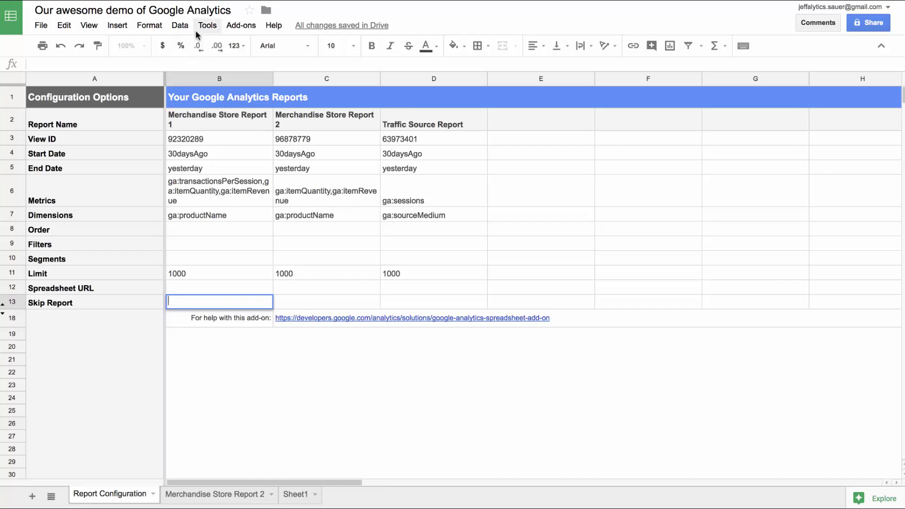
# Run all configured Google Analytics reports, including the Traffic Source Report, and dismiss the report status.
pyautogui.click(242, 27)
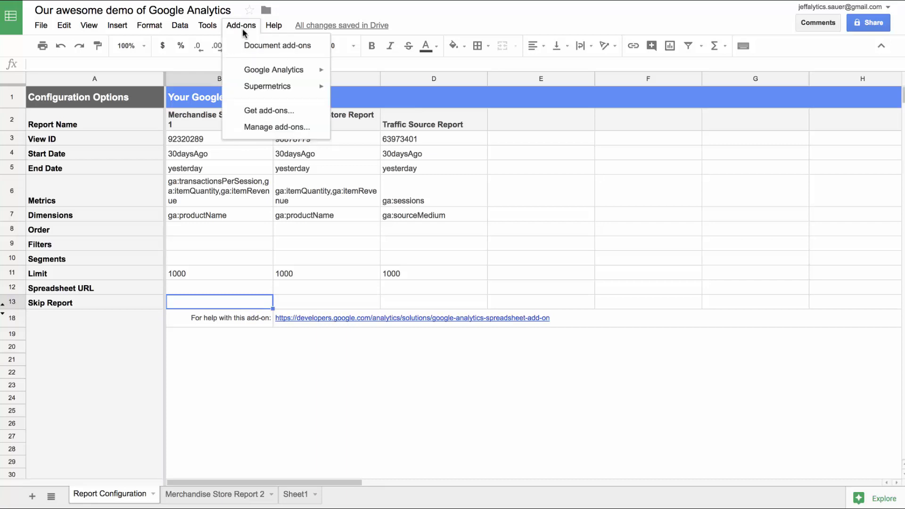
pyautogui.moveTo(276, 70)
pyautogui.click(358, 89)
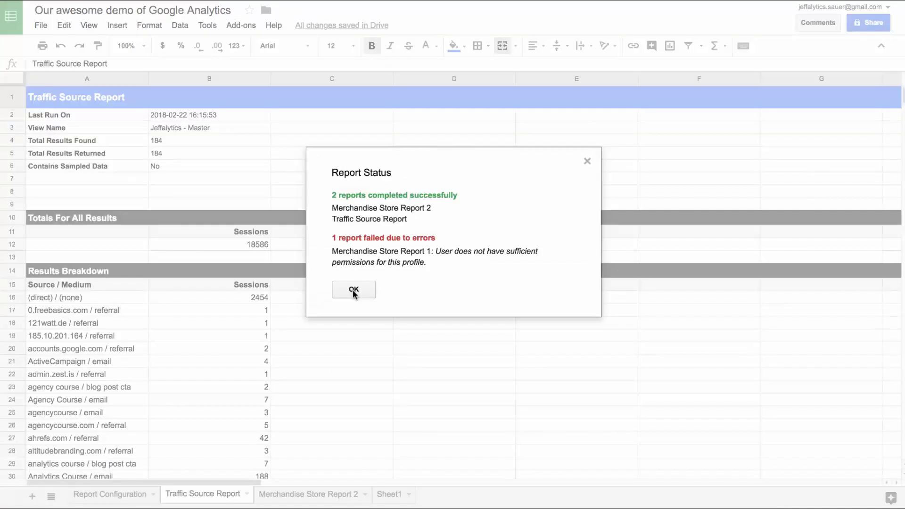
pyautogui.click(354, 291)
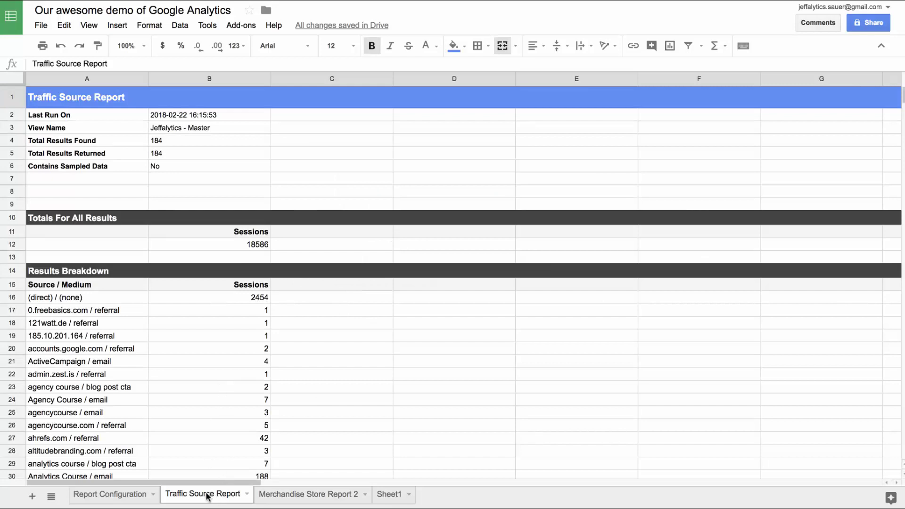
# Examine the sessions per source / medium in the Traffic Source Report and check the total sessions for all results.
pyautogui.scroll(-5, 206, 409)
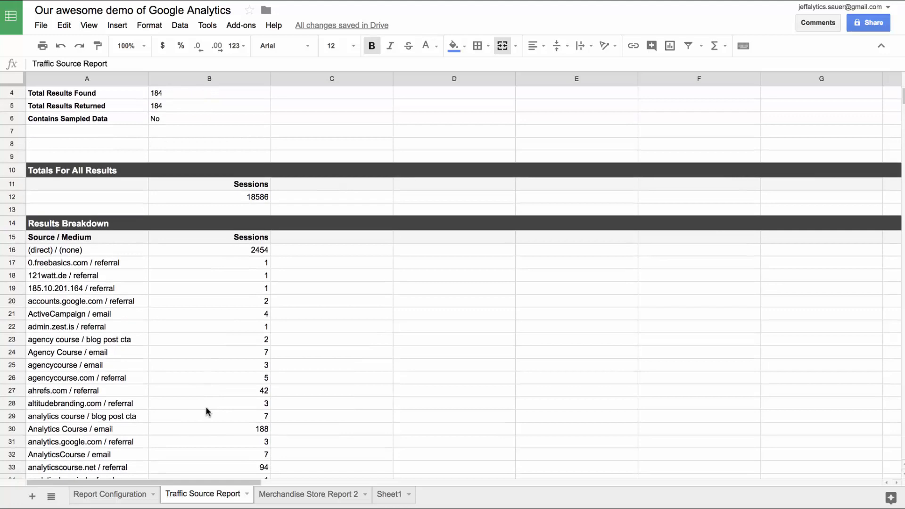
pyautogui.scroll(-14, 206, 408)
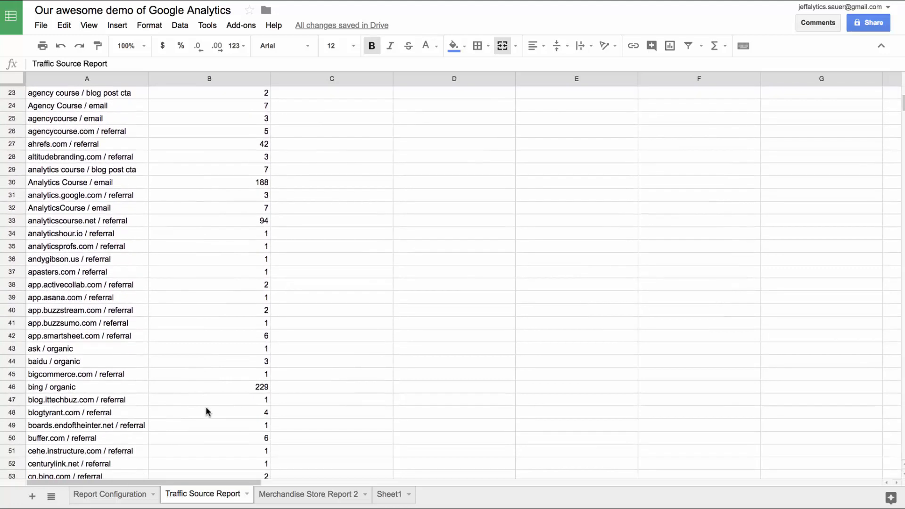
pyautogui.scroll(-6, 205, 406)
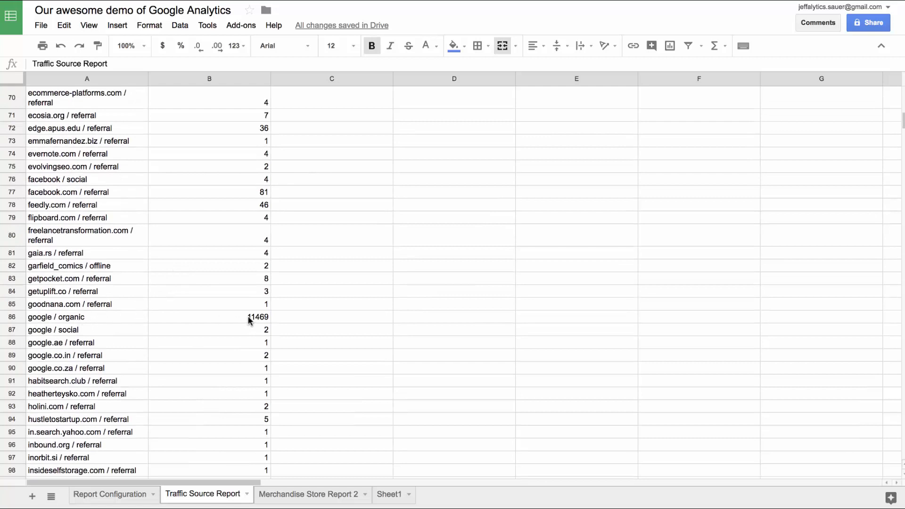
pyautogui.scroll(-2, 249, 322)
pyautogui.scroll(-2, 242, 349)
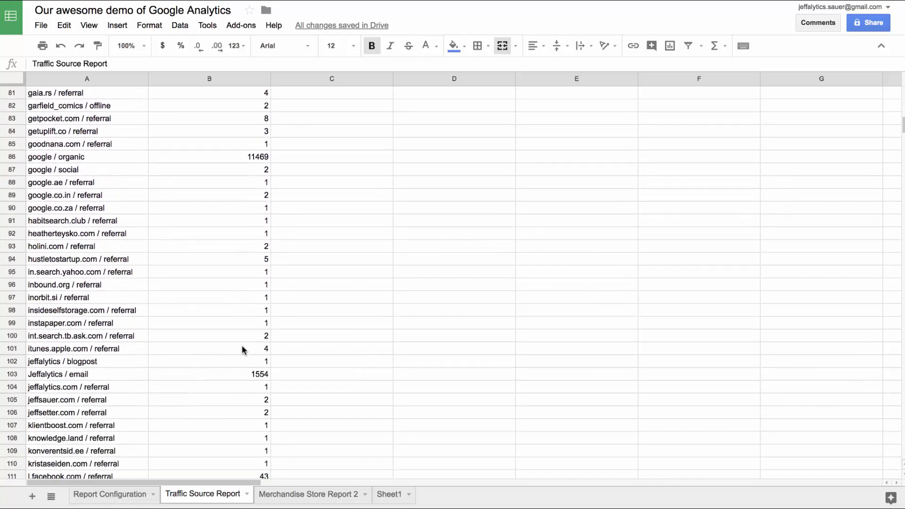
pyautogui.scroll(-2, 214, 370)
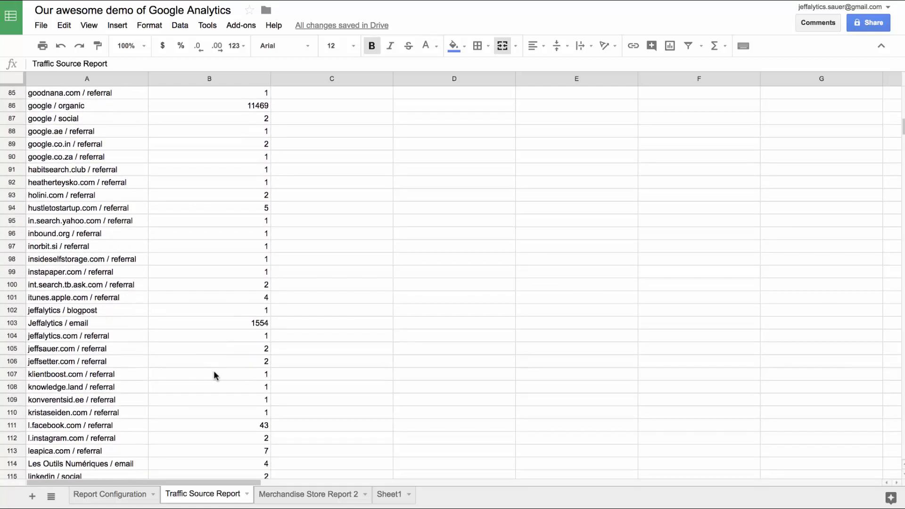
pyautogui.scroll(-8, 215, 370)
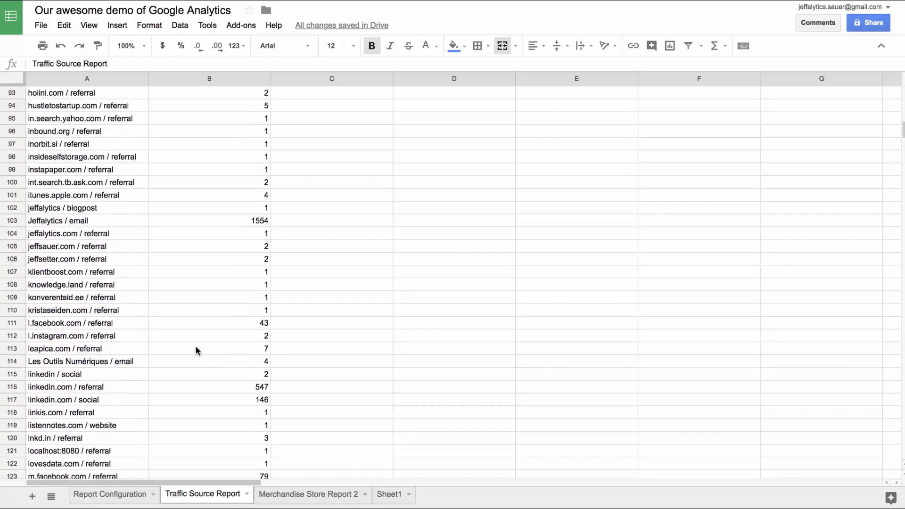
pyautogui.scroll(20, 205, 366)
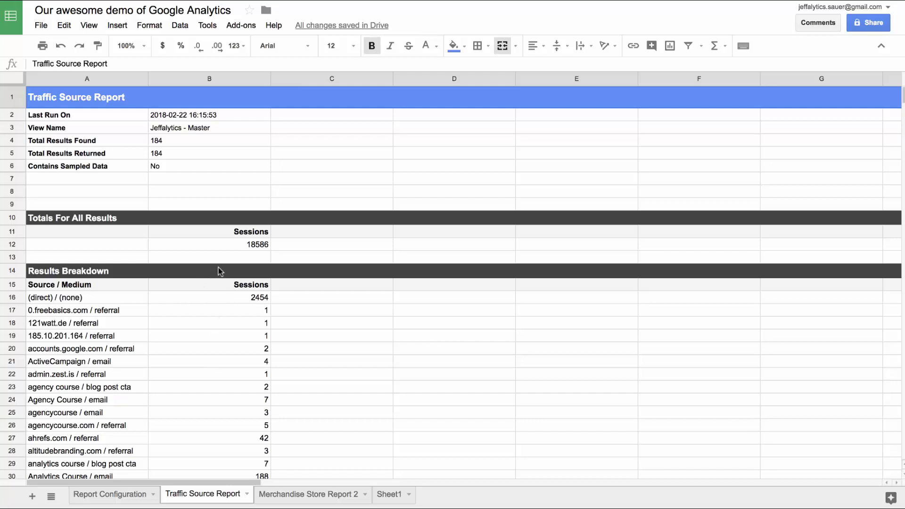
pyautogui.click(249, 245)
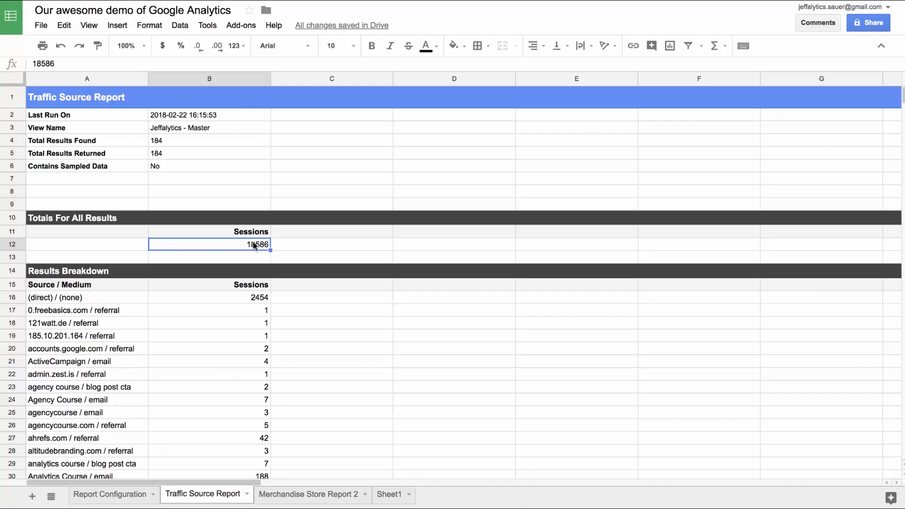
# In the Report Configuration sheet, set the order of the Traffic Source Report to ga:sessions.
pyautogui.click(133, 497)
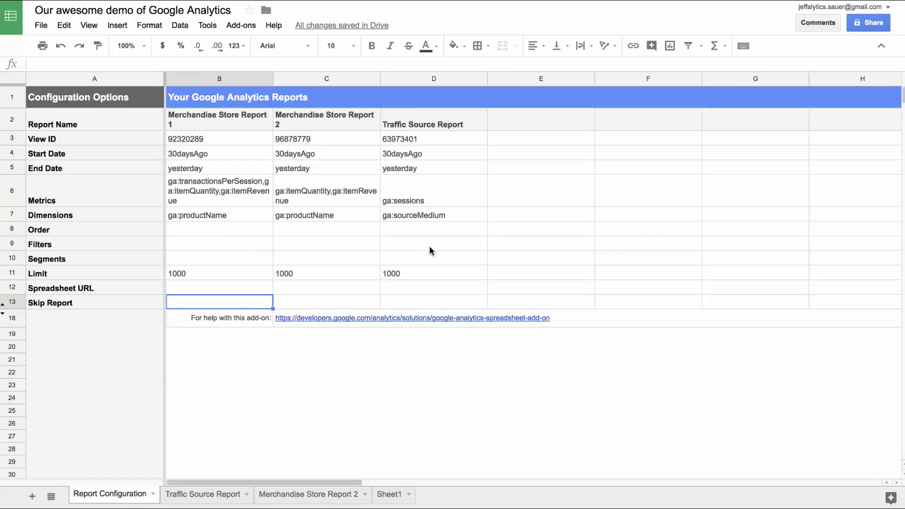
pyautogui.click(425, 230)
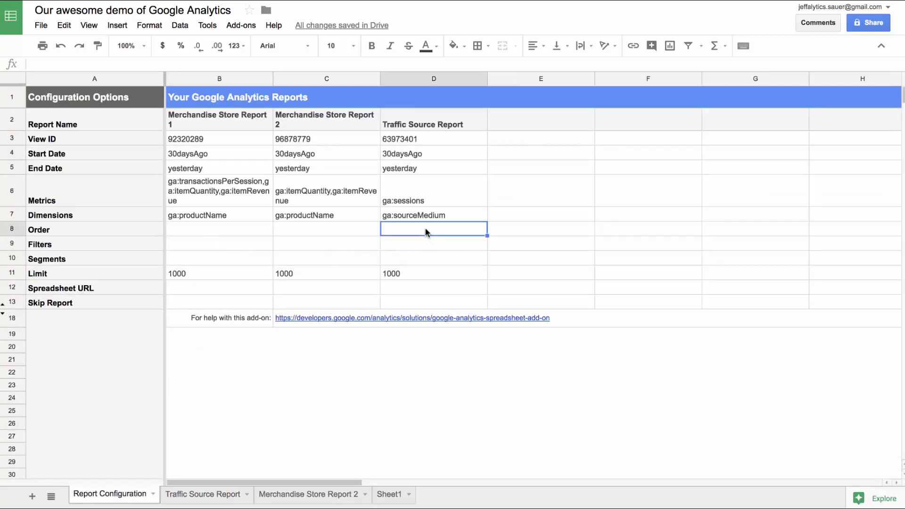
pyautogui.write('ga:sessions')
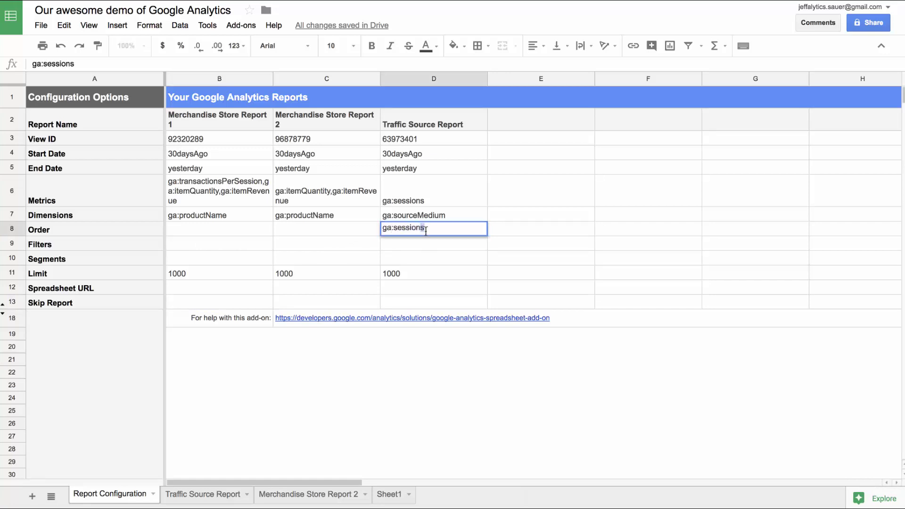
pyautogui.click(415, 243)
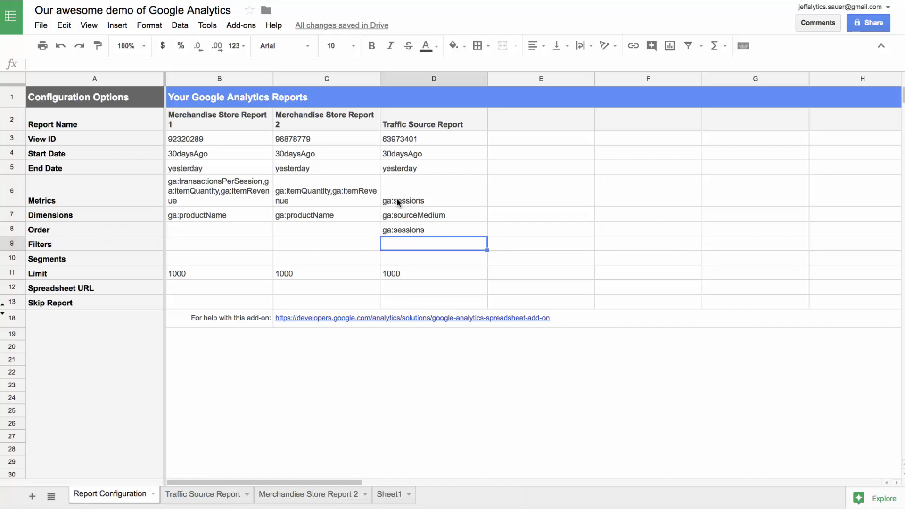
# Rerun the Google Analytics reports with the Traffic Source Report ordered by sessions and dismiss the report status.
pyautogui.click(238, 26)
pyautogui.moveTo(303, 71)
pyautogui.click(358, 89)
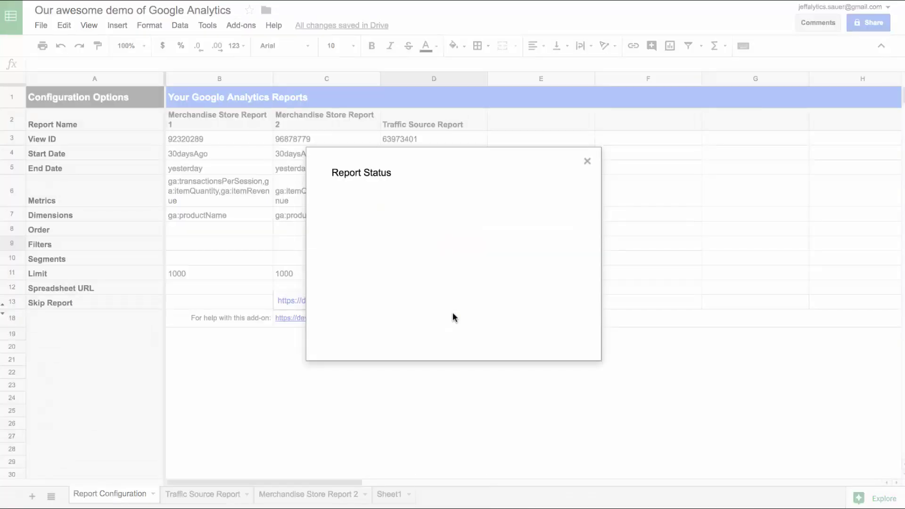
pyautogui.click(354, 291)
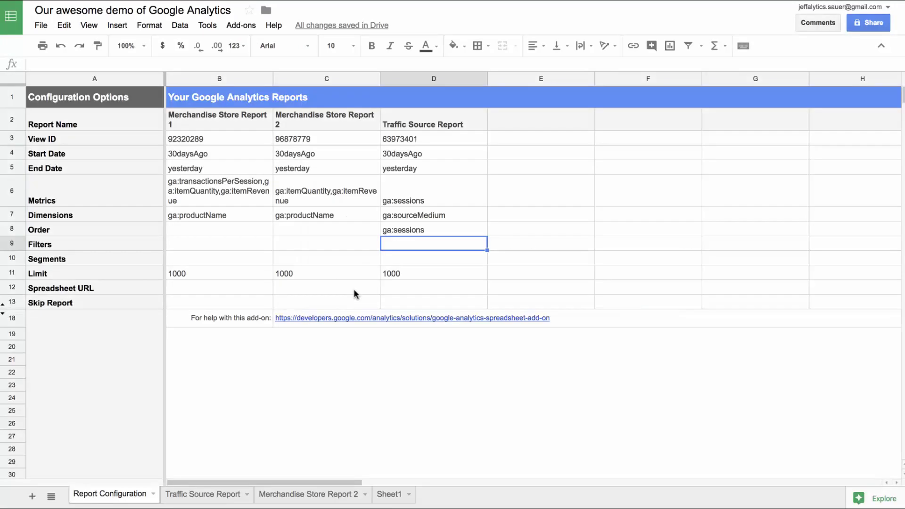
pyautogui.click(353, 293)
# Examine how the refreshed Traffic Source Report sorts its source / medium rows by sessions.
pyautogui.click(219, 494)
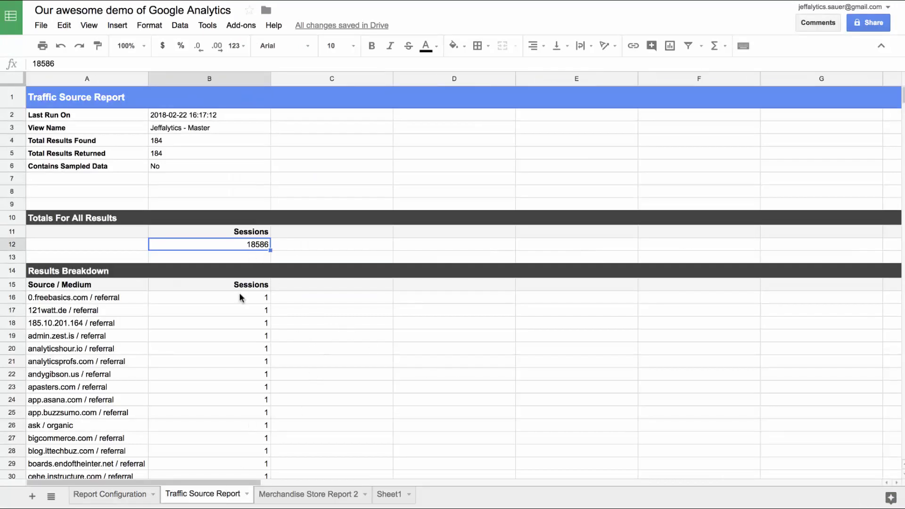
pyautogui.scroll(-1, 239, 293)
pyautogui.scroll(-3, 247, 247)
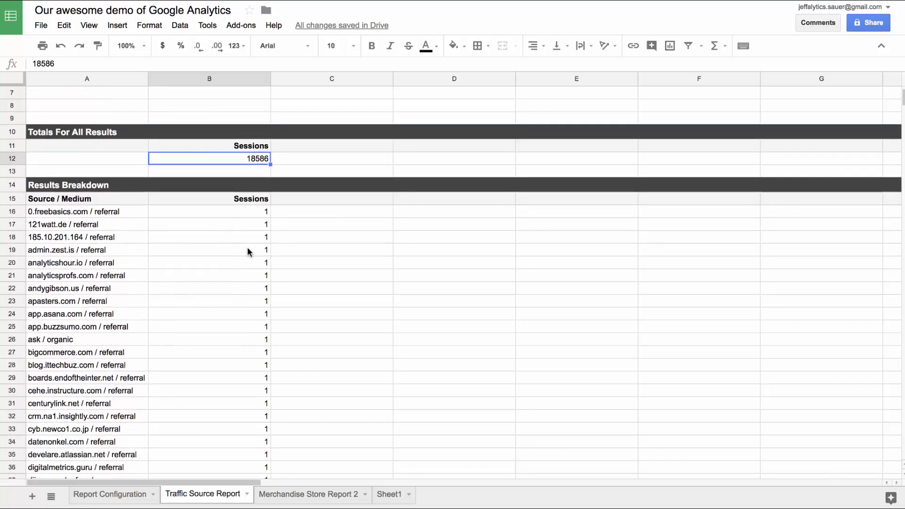
pyautogui.scroll(-15, 247, 253)
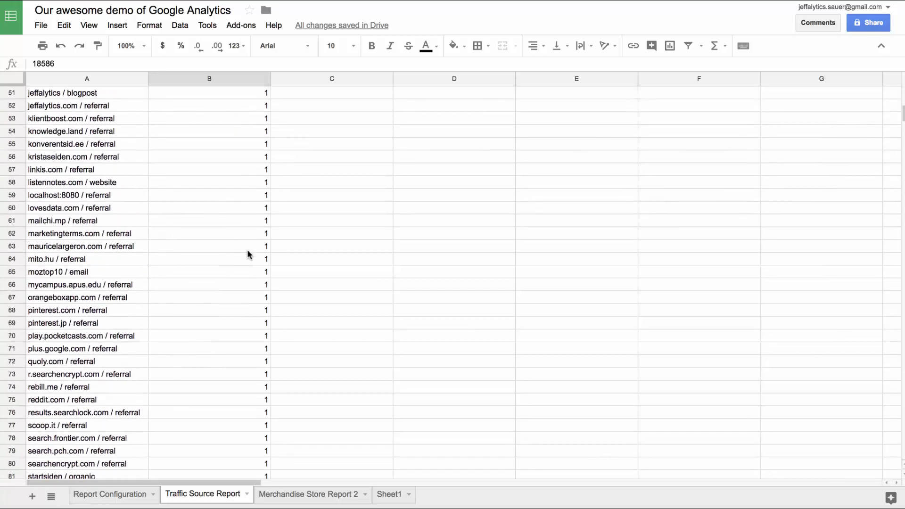
pyautogui.scroll(-3, 247, 250)
pyautogui.scroll(7, 247, 250)
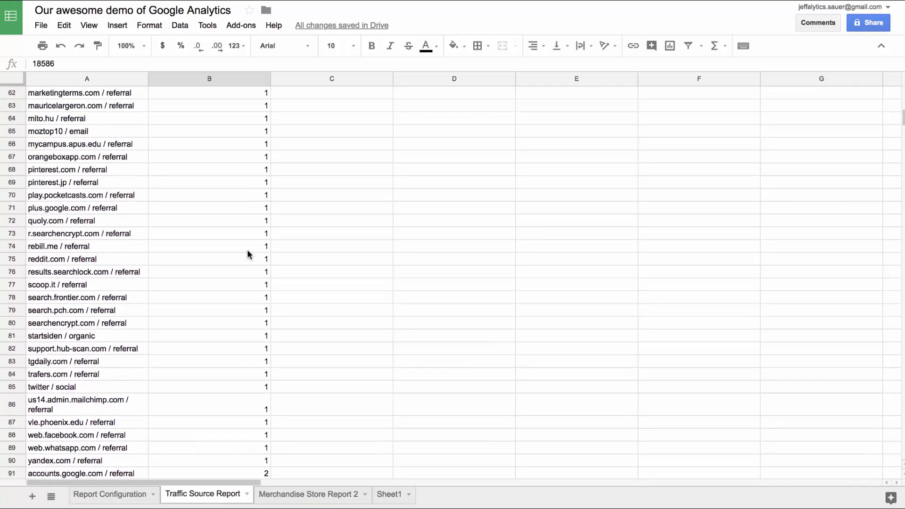
pyautogui.hscroll(2, 247, 251)
pyautogui.hscroll(1, 247, 251)
pyautogui.hscroll(-3, 247, 251)
pyautogui.scroll(15, 248, 251)
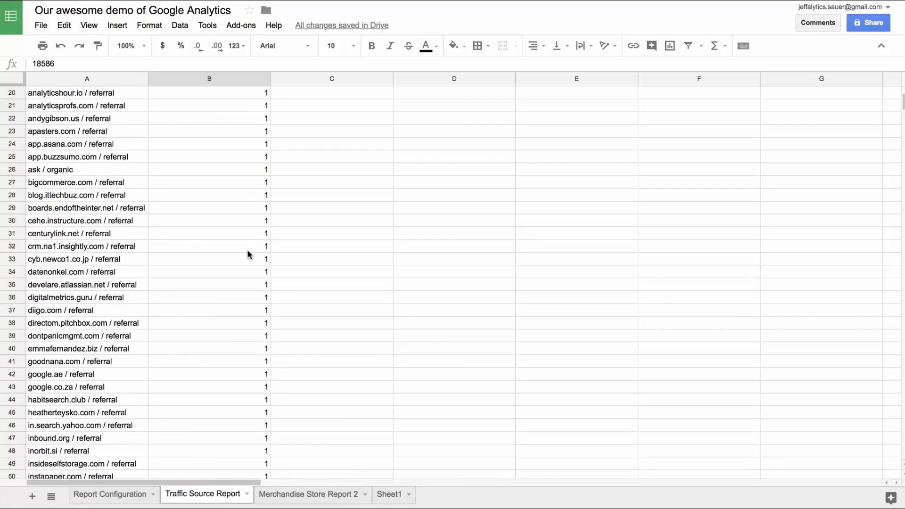
pyautogui.scroll(1, 248, 252)
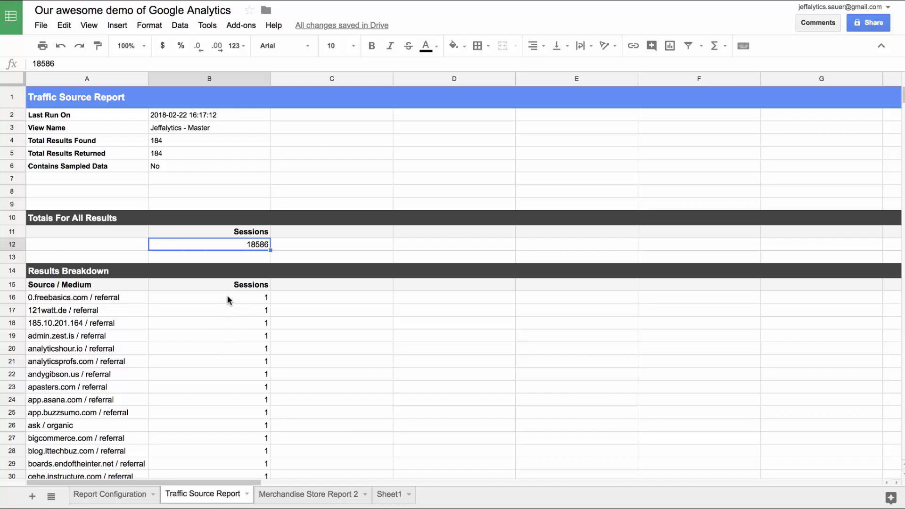
# Return to the Report Configuration sheet and check the metric and order settings of the Traffic Source Report.
pyautogui.click(123, 499)
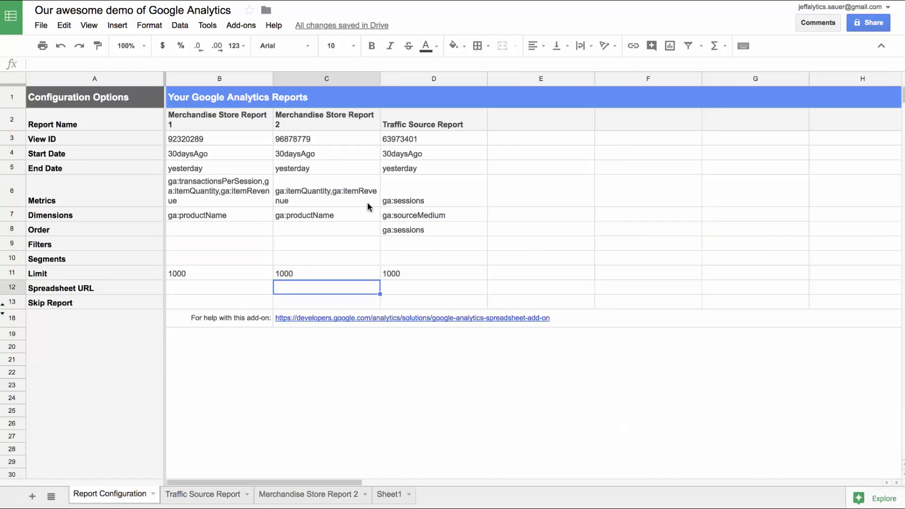
pyautogui.click(435, 196)
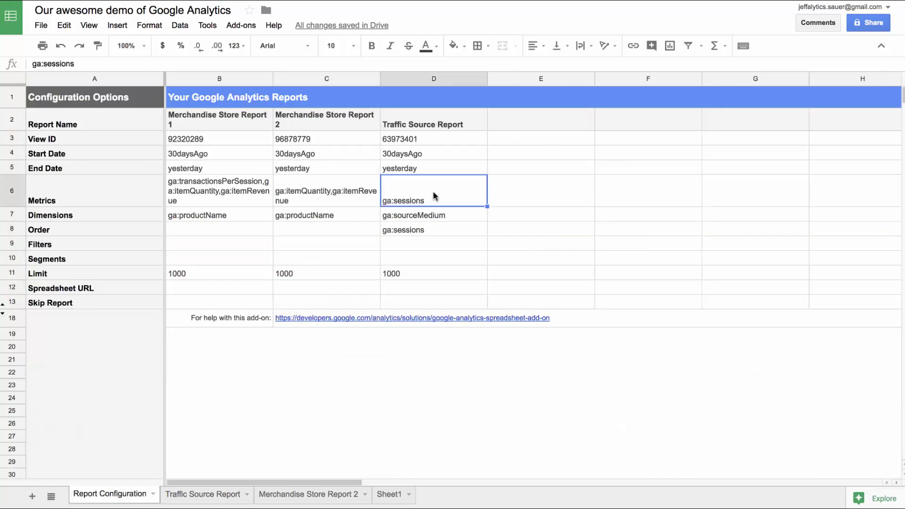
pyautogui.click(431, 231)
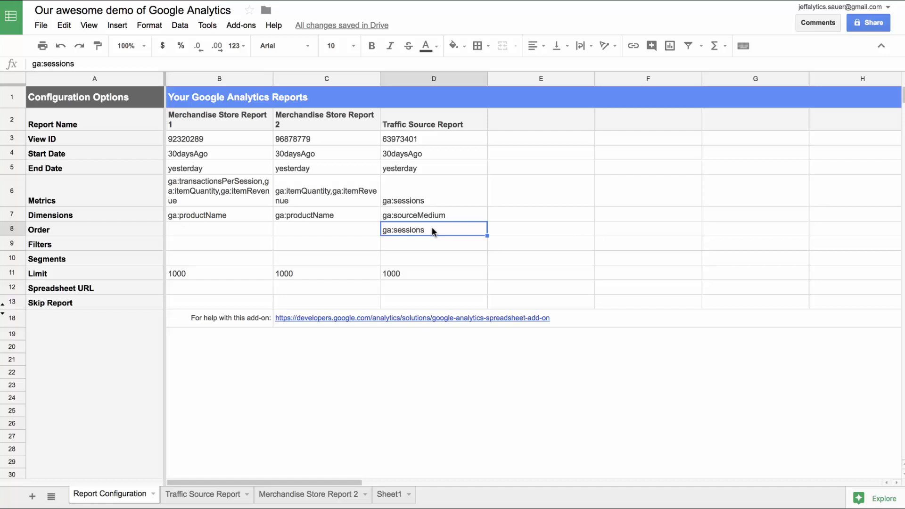
# Search Google in a new browser tab for "order by statement google analytics api".
pyautogui.press('super+t')
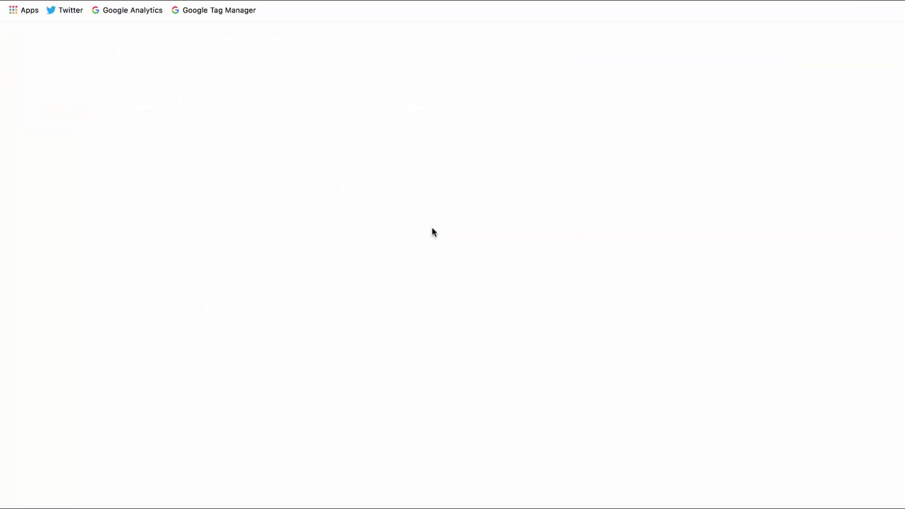
pyautogui.write('order by stat')
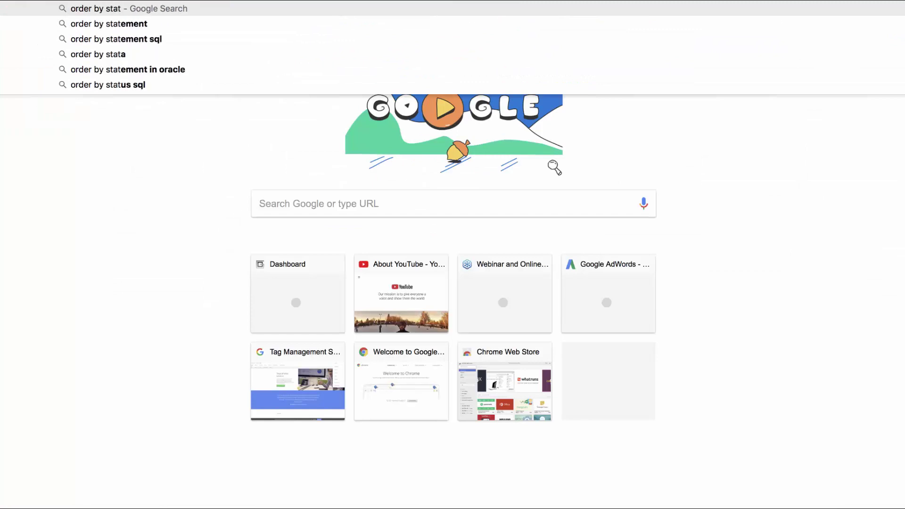
pyautogui.write('ement g')
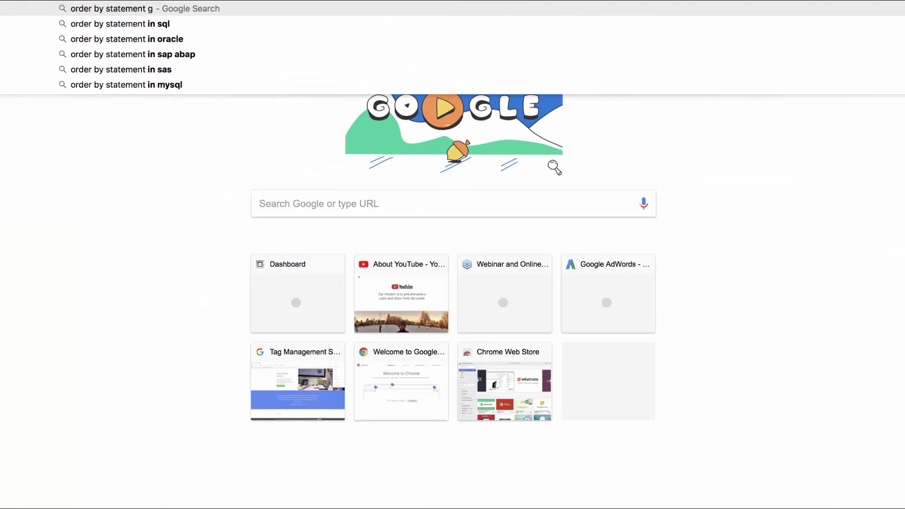
pyautogui.write('oogle analytics api')
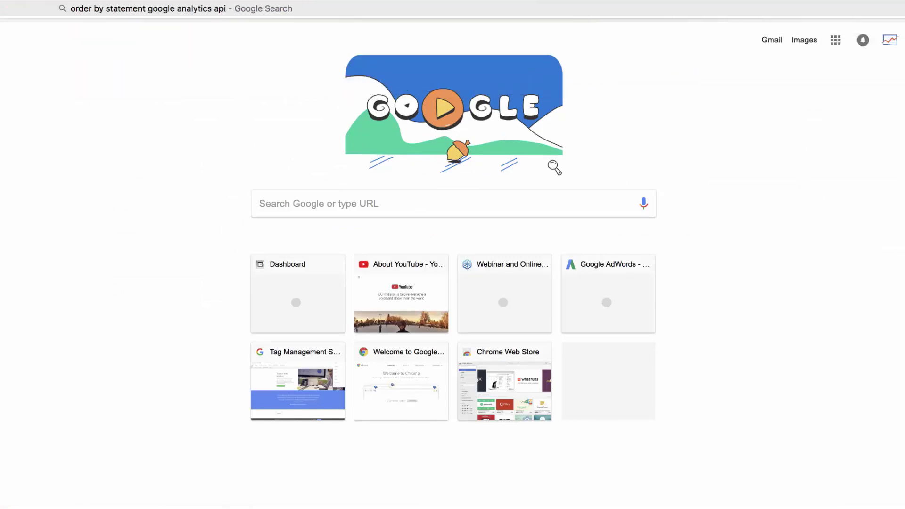
pyautogui.press('Return')
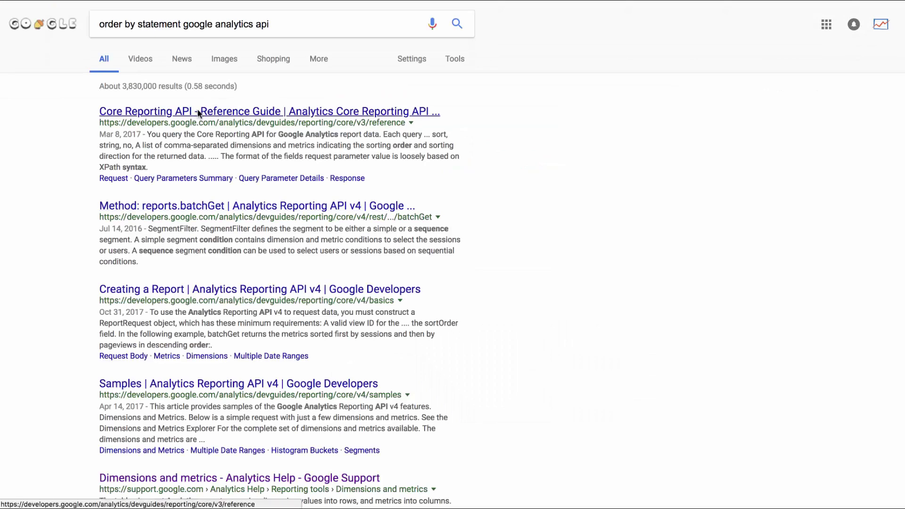
# Open the Core Reporting API Reference Guide result and find "descending" to read how the sort direction is specified.
pyautogui.click(202, 109)
pyautogui.click(298, 213)
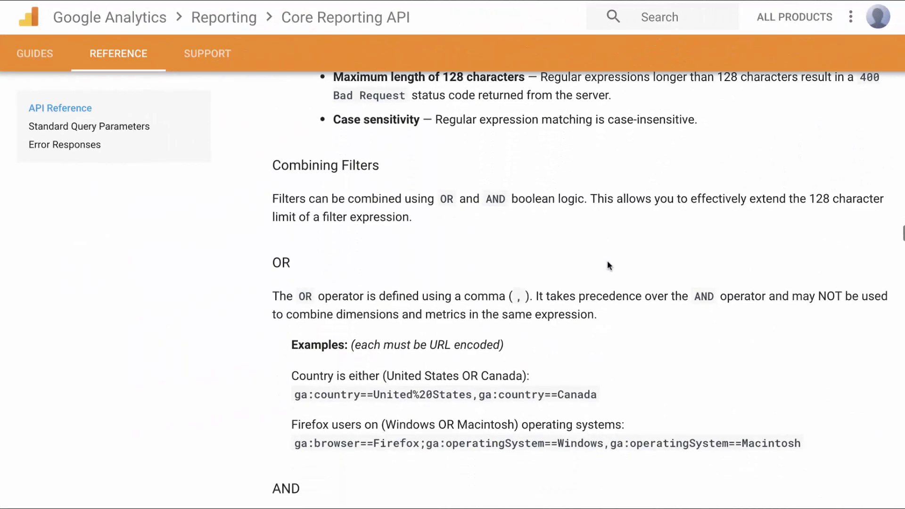
pyautogui.scroll(-2, 607, 262)
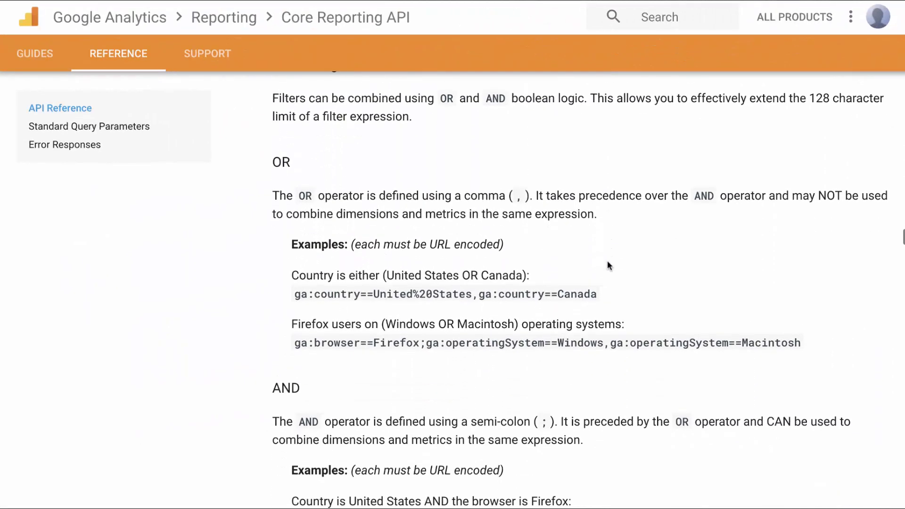
pyautogui.hotkey('ctrl', 'f')
pyautogui.write('desce')
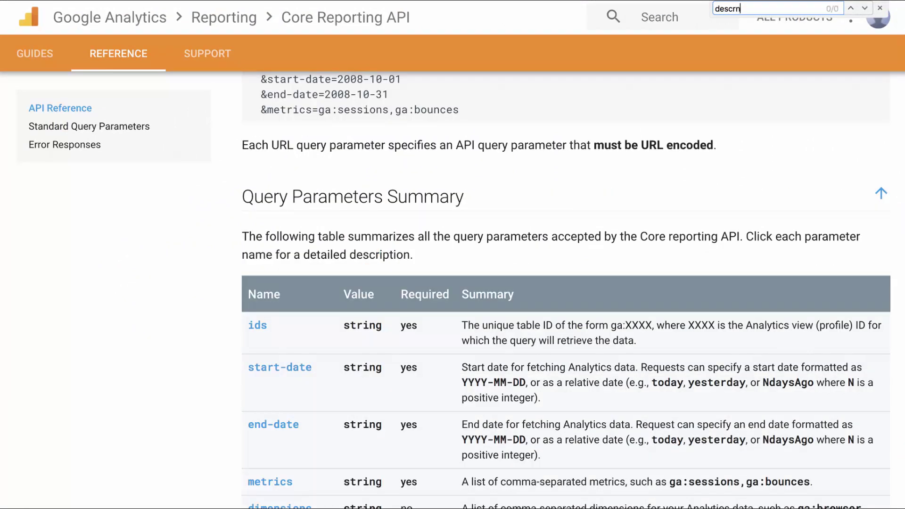
pyautogui.write('nding')
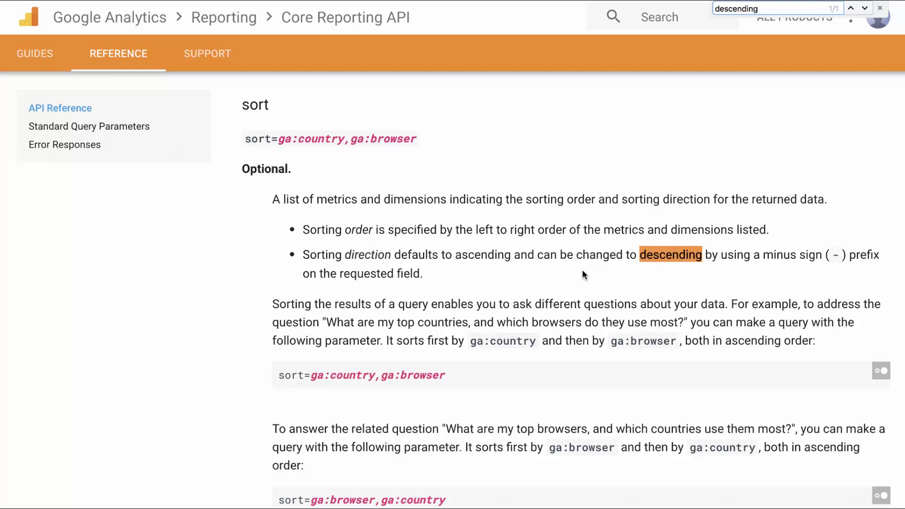
pyautogui.doubleClick(835, 255)
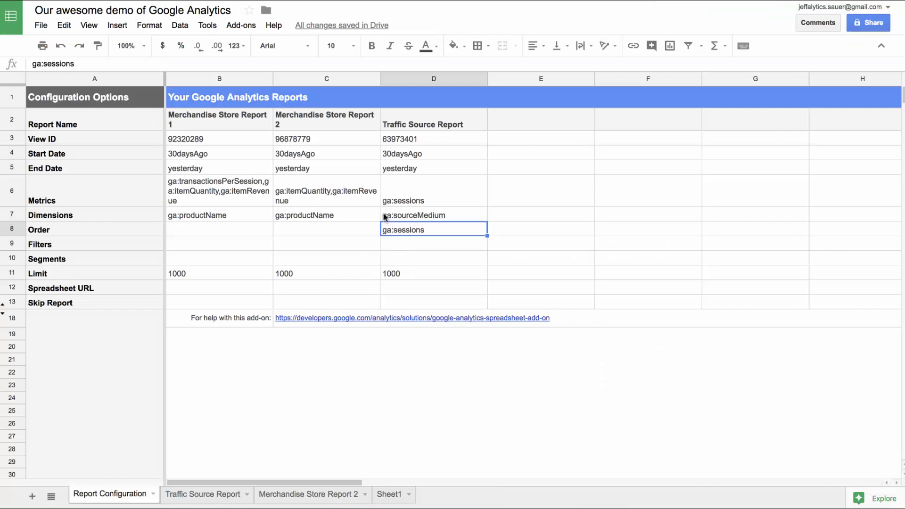
# Back in the spreadsheet, set the Traffic Source Report's order to -ga:sessions, rerun the Google Analytics reports and dismiss the report status.
pyautogui.click(33, 63)
pyautogui.write('-')
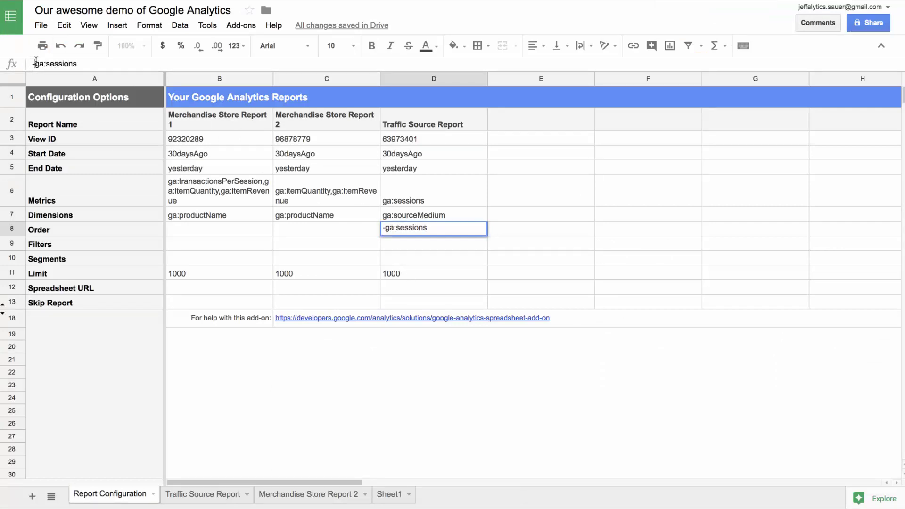
pyautogui.click(241, 30)
pyautogui.click(242, 30)
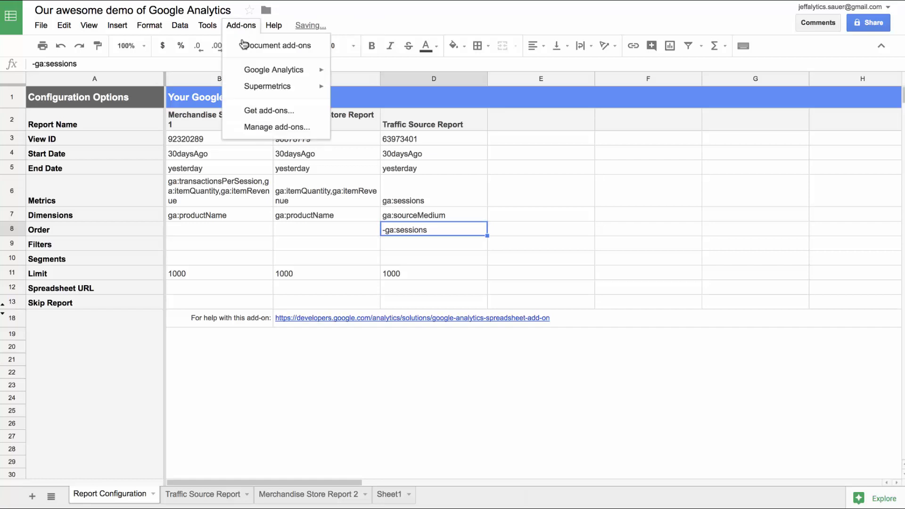
pyautogui.moveTo(270, 75)
pyautogui.click(349, 89)
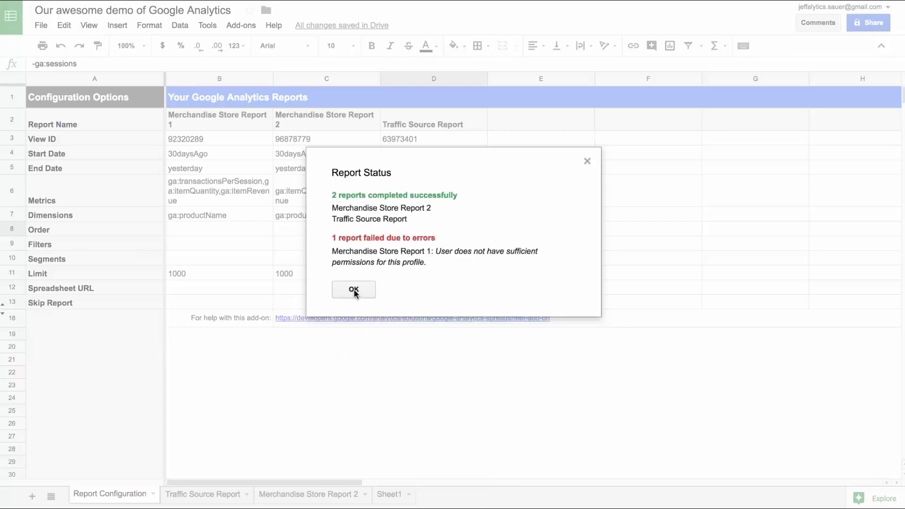
pyautogui.click(353, 290)
# Examine the session counts down the Traffic Source Report to check the descending order of its source / medium rows.
pyautogui.click(186, 494)
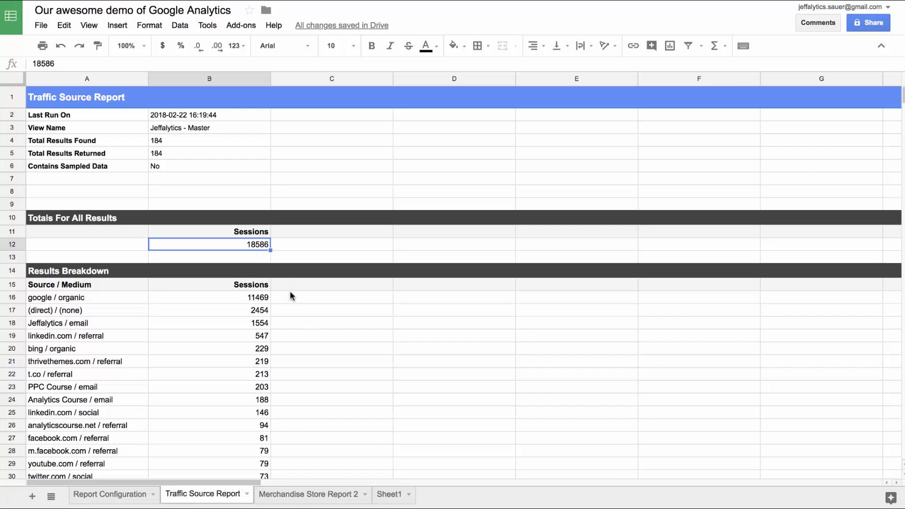
pyautogui.click(244, 297)
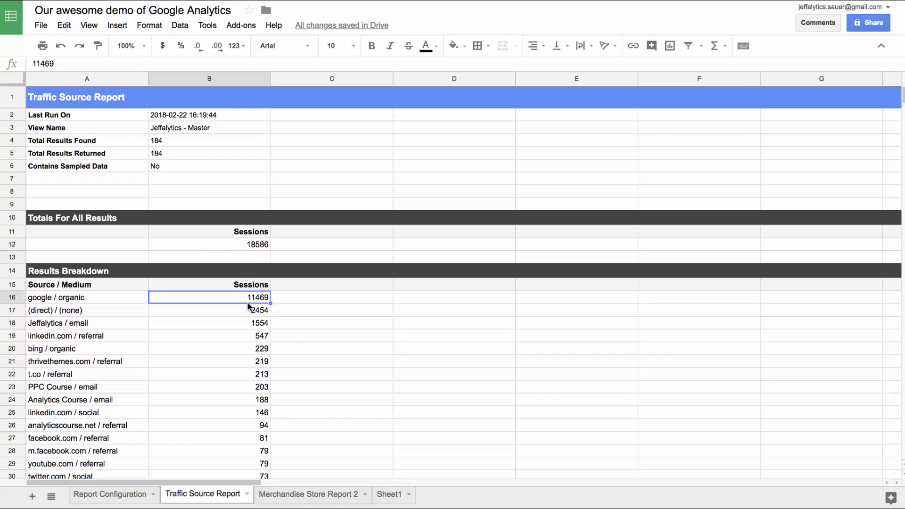
pyautogui.click(247, 311)
pyautogui.click(249, 324)
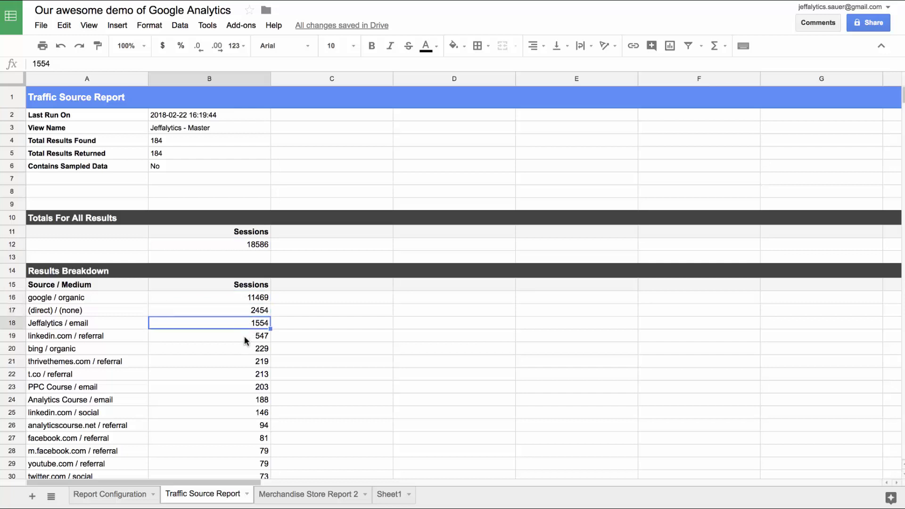
pyautogui.click(245, 336)
pyautogui.click(244, 353)
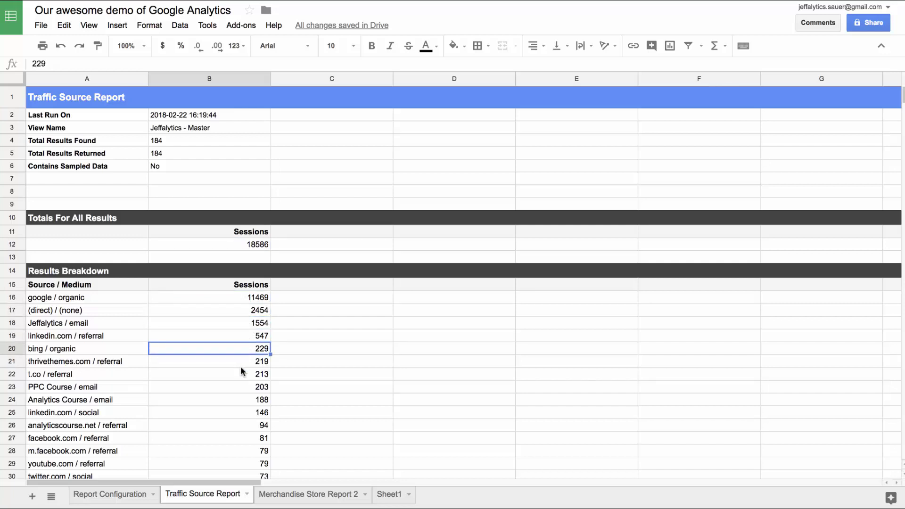
pyautogui.click(245, 364)
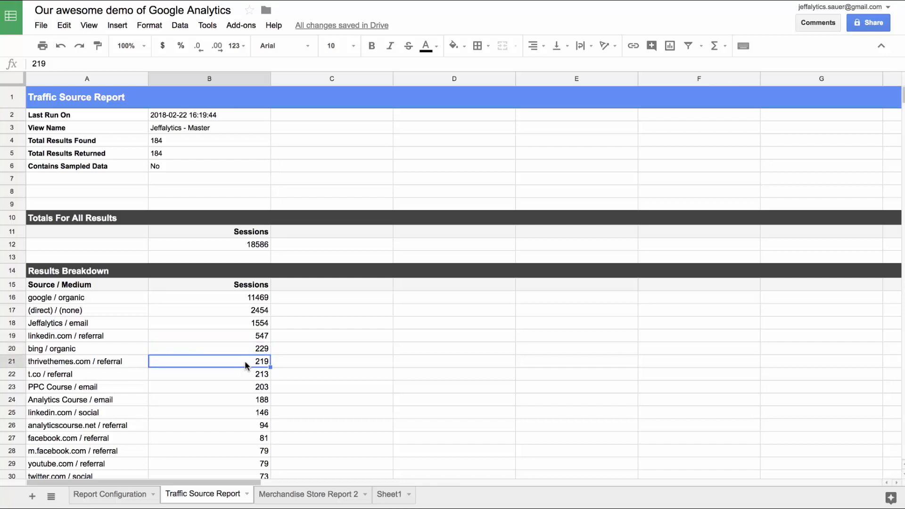
pyautogui.click(245, 376)
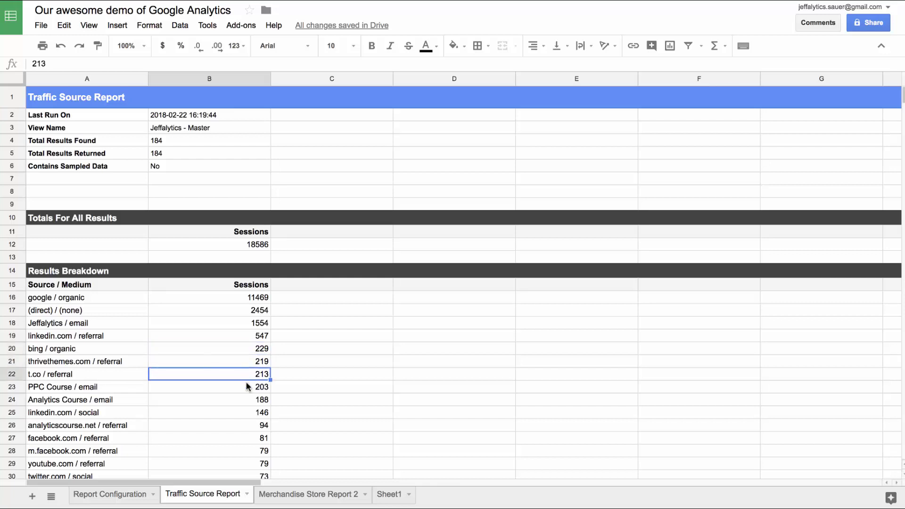
pyautogui.scroll(-4, 248, 391)
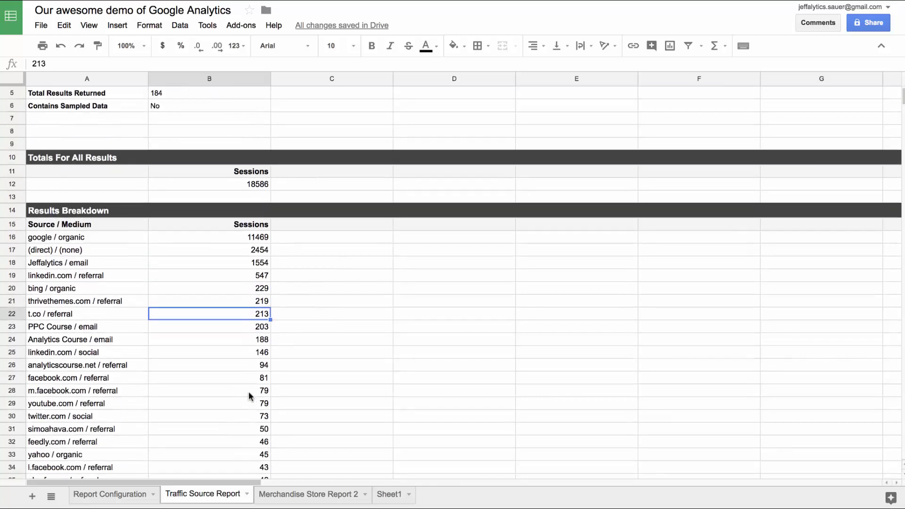
pyautogui.scroll(-1, 249, 395)
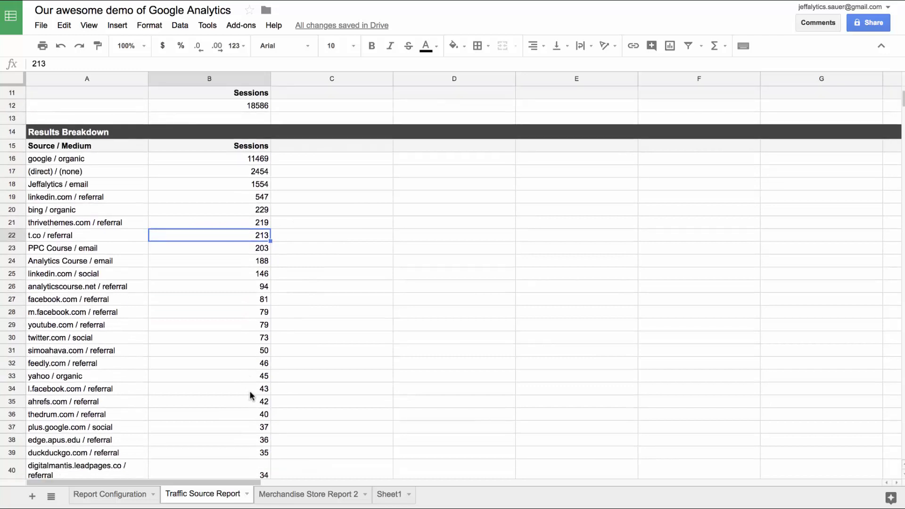
pyautogui.scroll(-3, 250, 393)
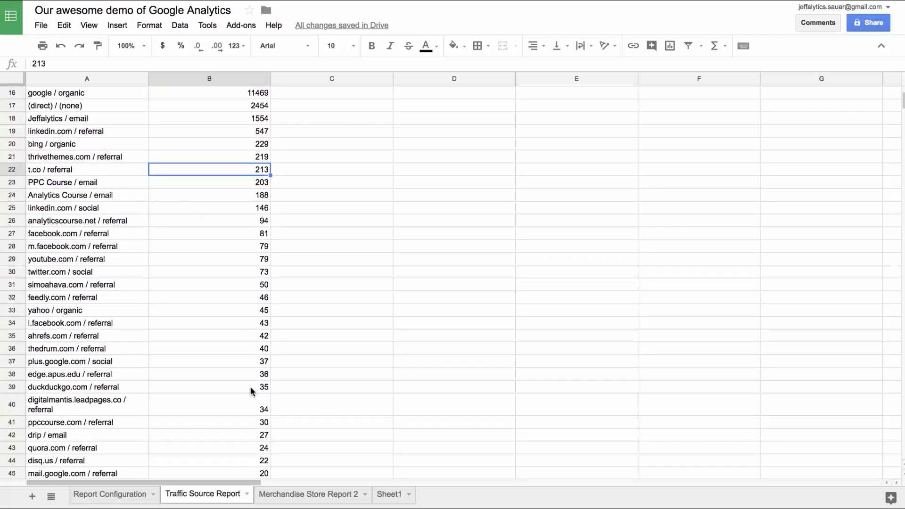
pyautogui.scroll(-6, 241, 390)
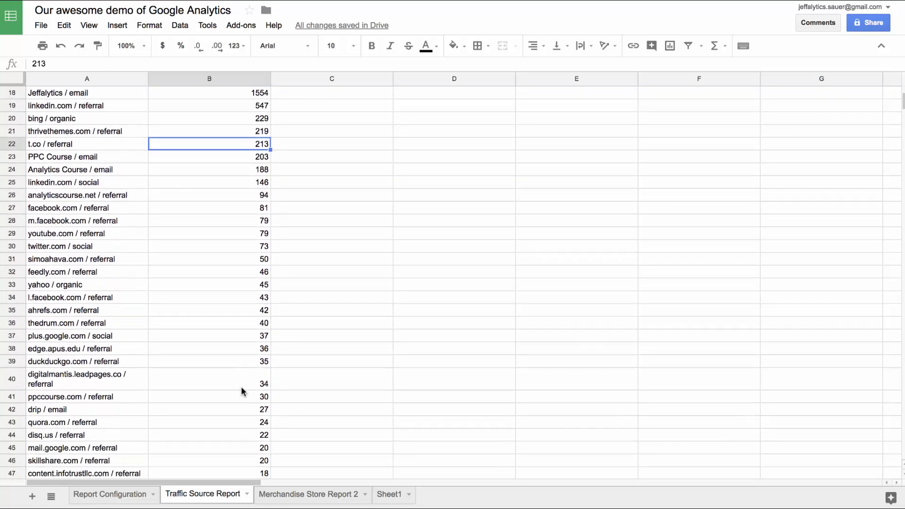
pyautogui.scroll(-5, 242, 391)
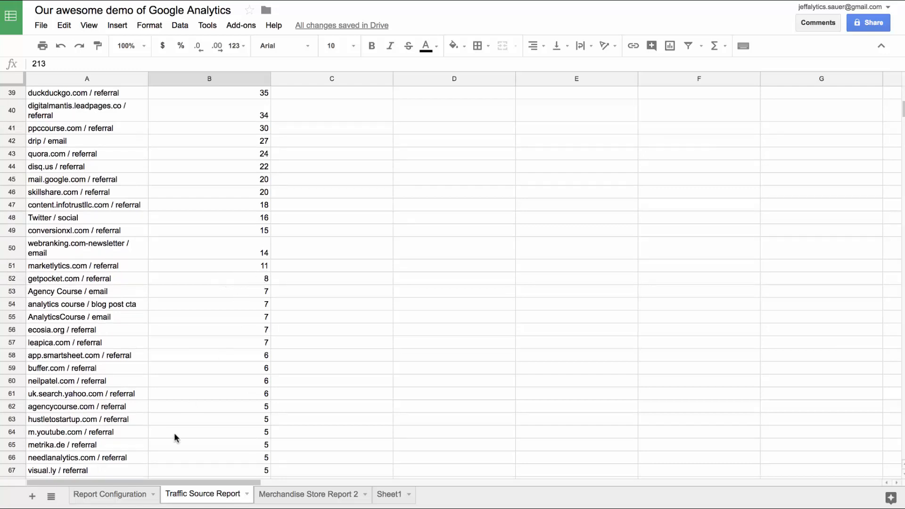
# In the Report Configuration sheet, set the Traffic Source Report's filter to ga:sessions>10, reusing its copied metric name.
pyautogui.click(120, 494)
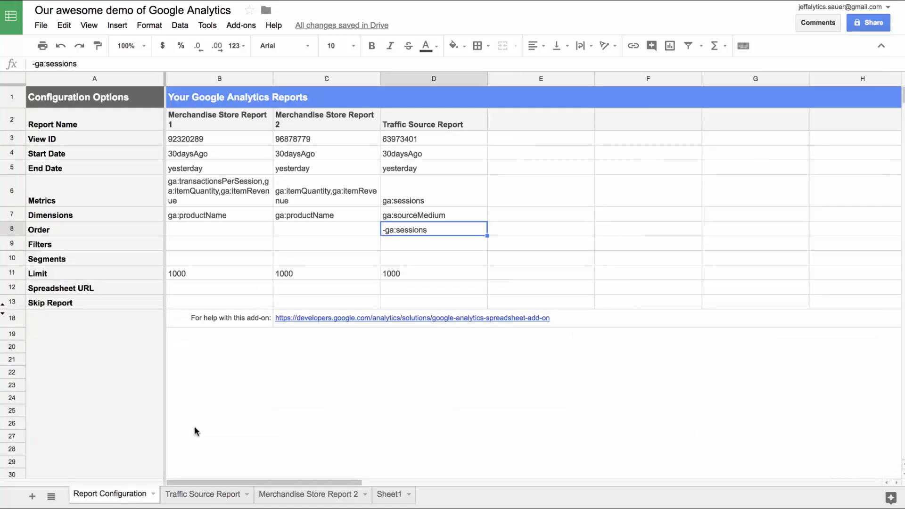
pyautogui.click(409, 202)
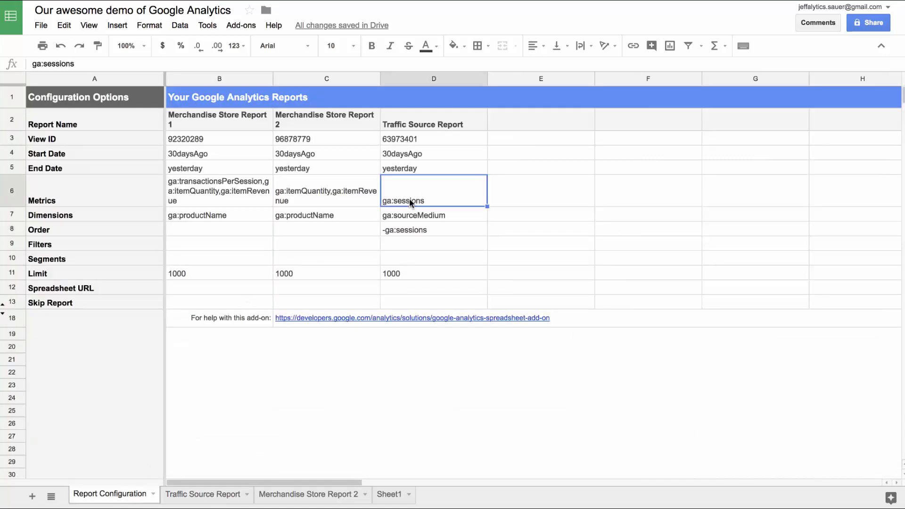
pyautogui.hotkey('ctrl', 'c')
pyautogui.click(405, 245)
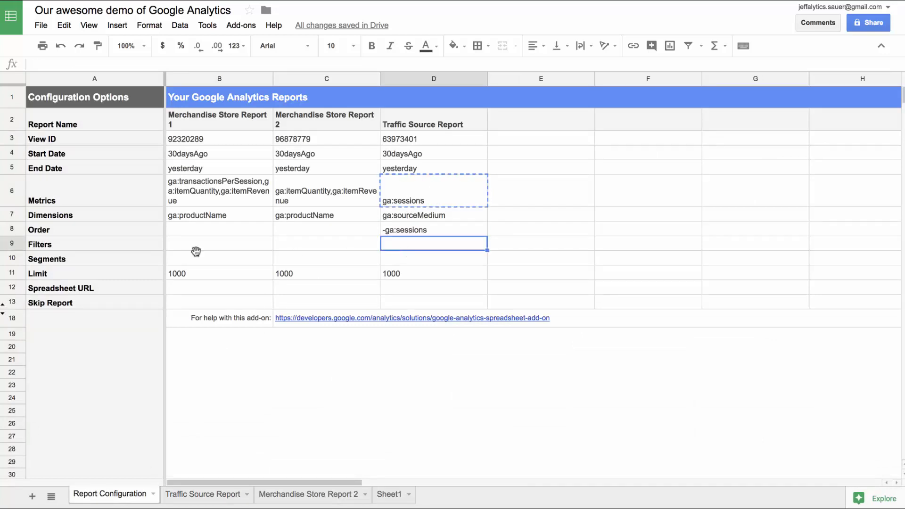
pyautogui.hotkey('ctrl', 'v')
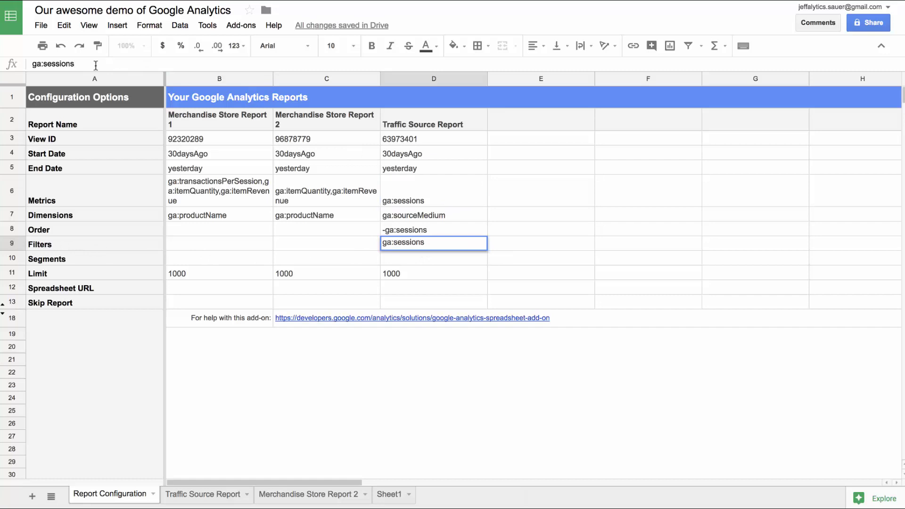
pyautogui.write('>10')
pyautogui.press('Return')
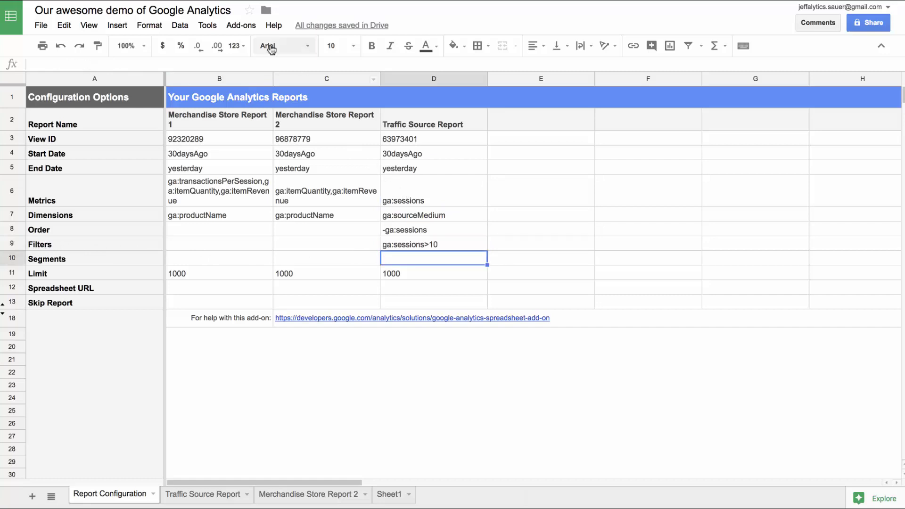
# Rerun the Google Analytics reports with the sessions filter applied and dismiss the report status.
pyautogui.click(241, 25)
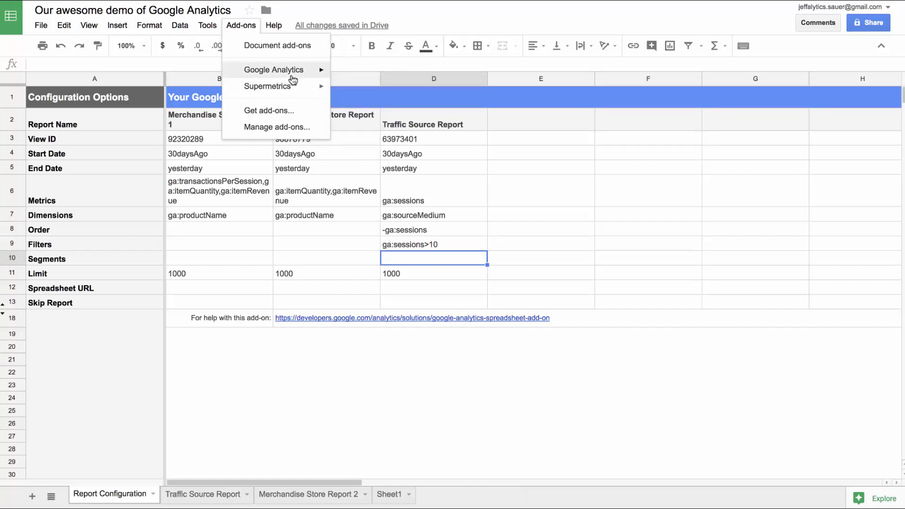
pyautogui.moveTo(283, 70)
pyautogui.click(364, 93)
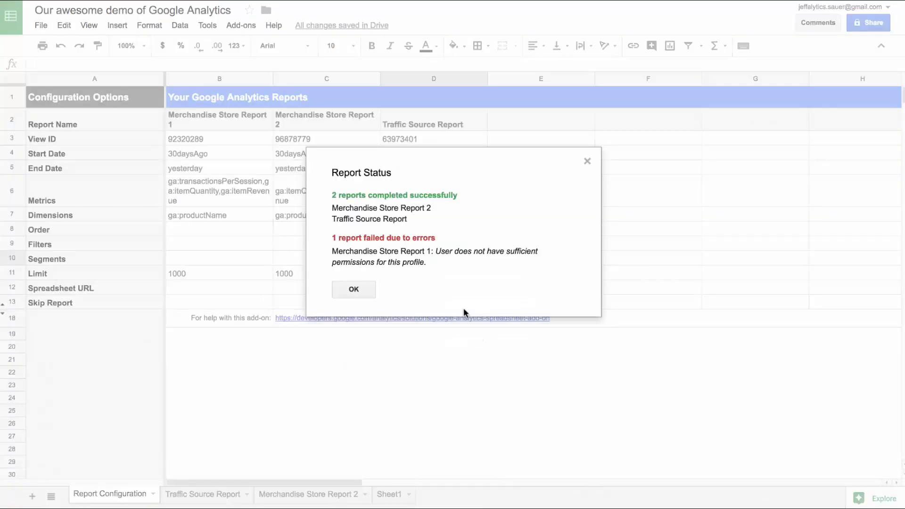
pyautogui.click(355, 290)
# Examine the filtered Traffic Source Report, checking its last row, total results found and highest session count.
pyautogui.click(198, 494)
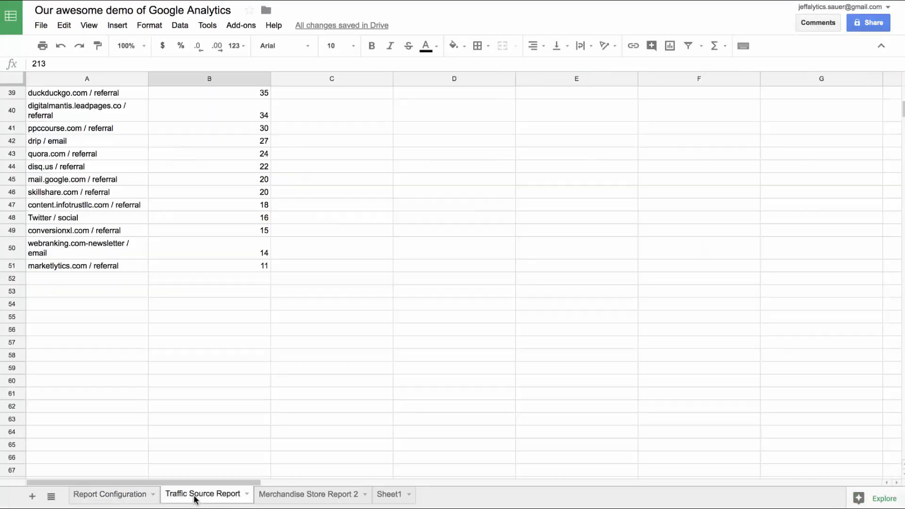
pyautogui.click(234, 274)
pyautogui.click(245, 266)
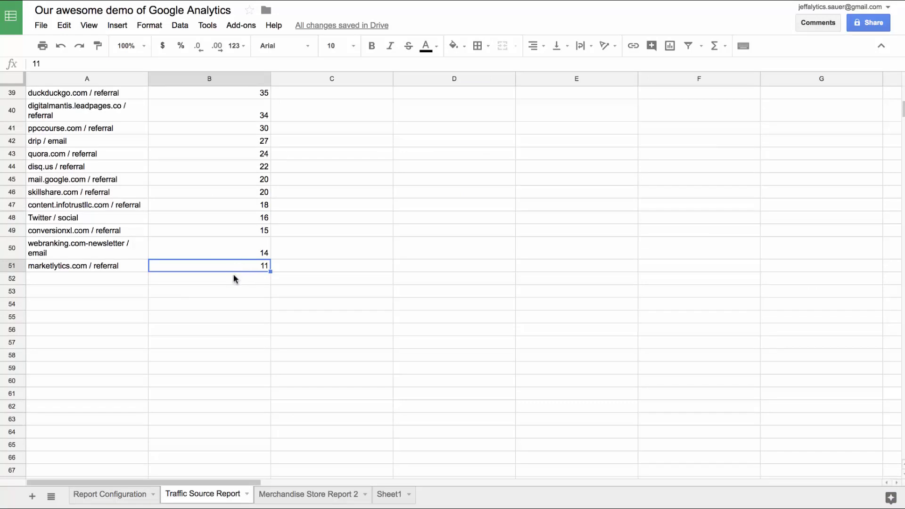
pyautogui.scroll(13, 233, 275)
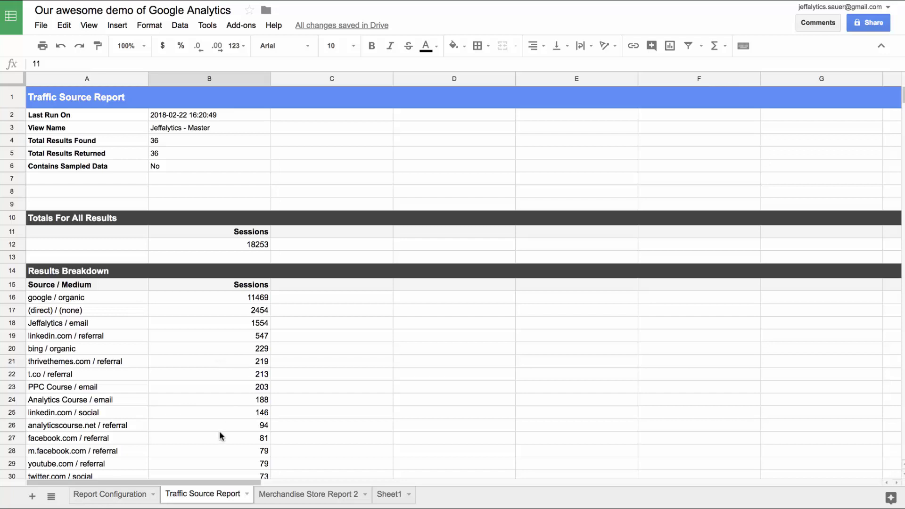
pyautogui.click(155, 144)
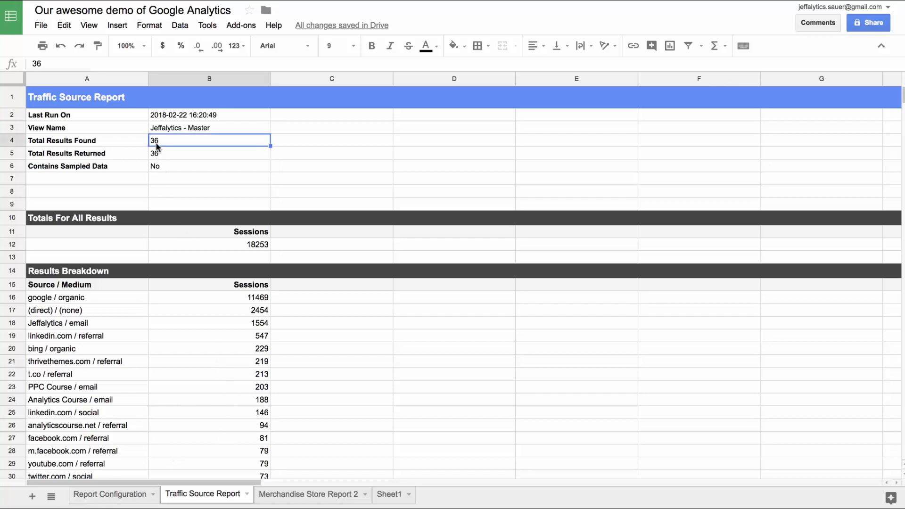
pyautogui.scroll(-1, 234, 320)
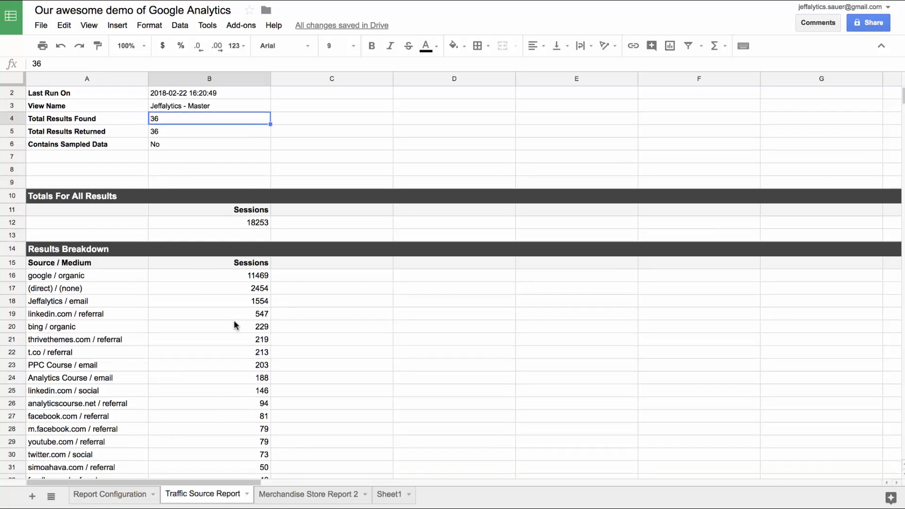
pyautogui.click(239, 274)
pyautogui.scroll(-2, 239, 306)
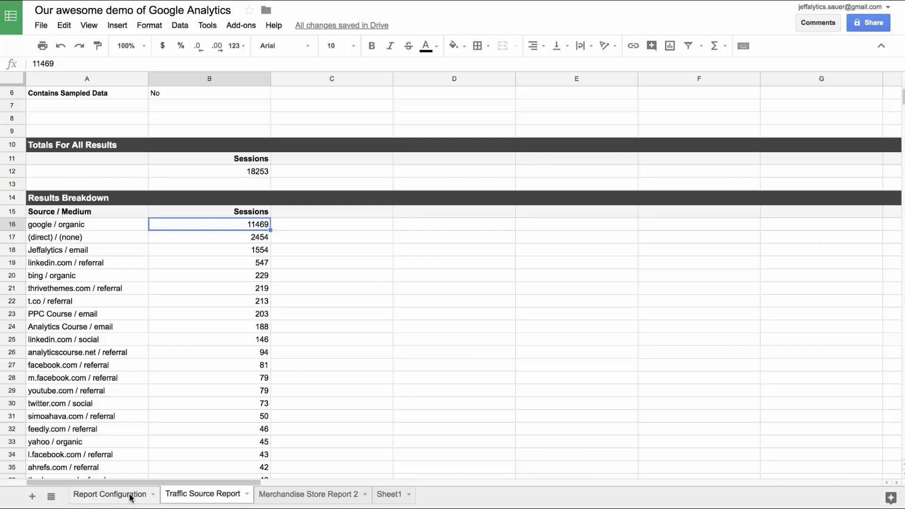
# Insert a chart of the source / medium rows in A16:B26 and move it beside the results, clear of columns A and B.
pyautogui.moveTo(66, 226); pyautogui.dragTo(264, 353)
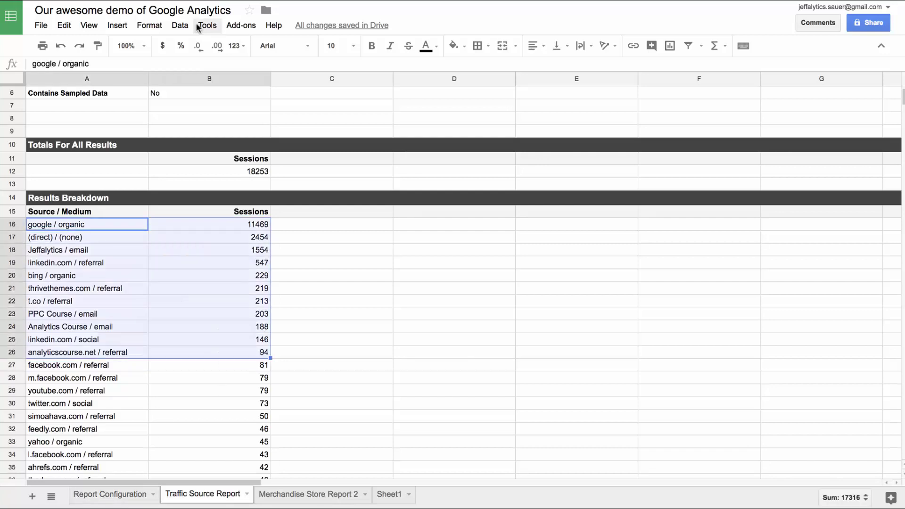
pyautogui.click(117, 26)
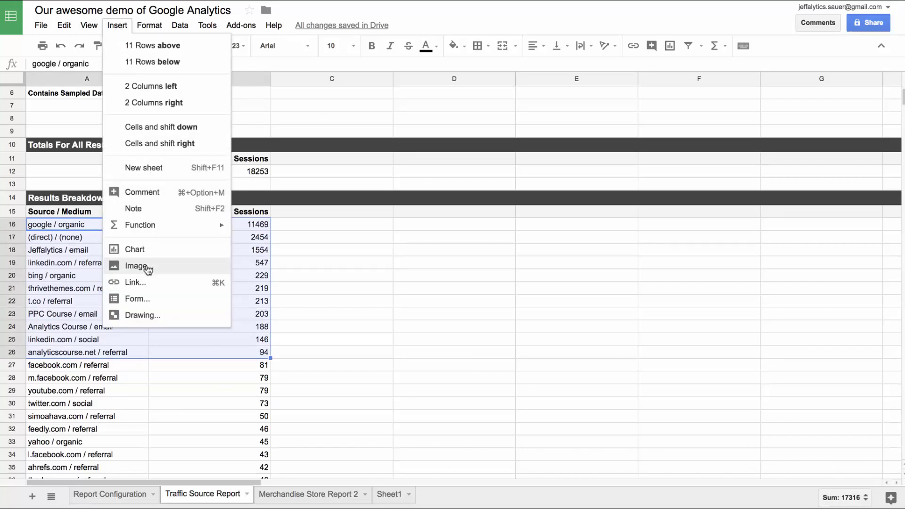
pyautogui.click(146, 251)
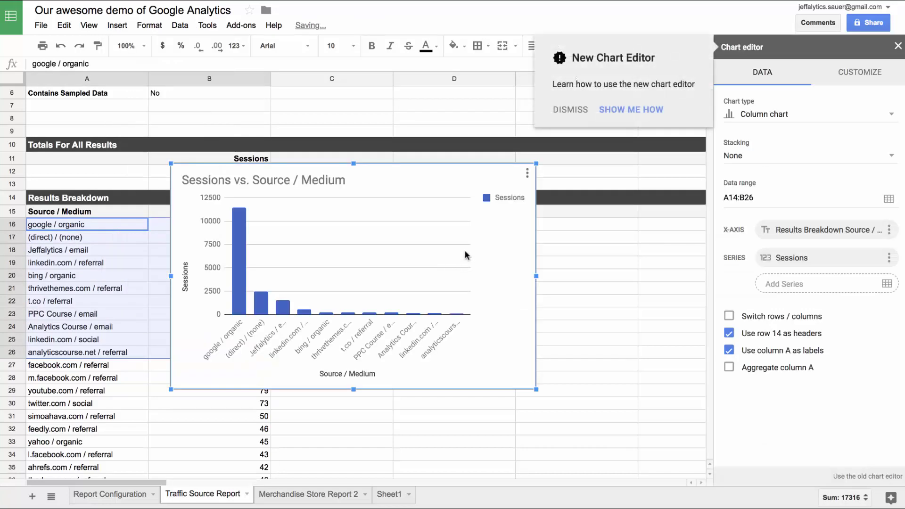
pyautogui.moveTo(320, 179); pyautogui.dragTo(475, 239)
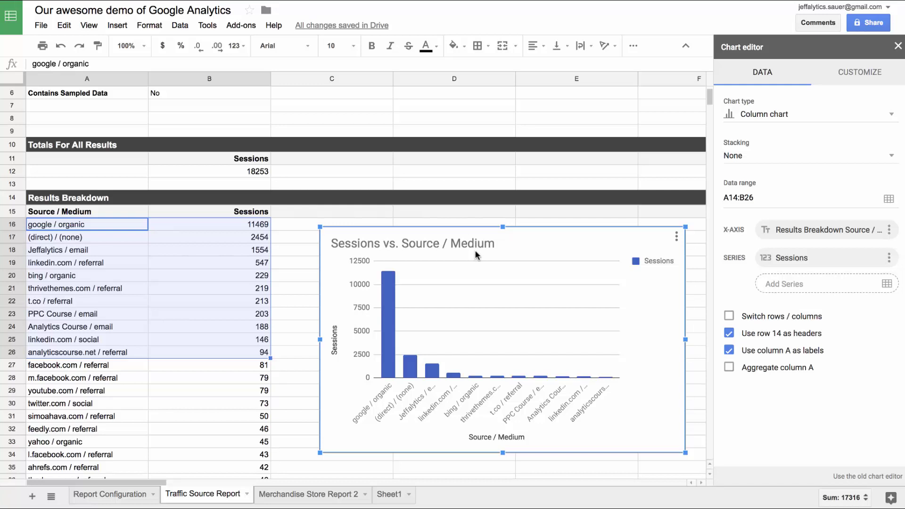
pyautogui.press('Escape')
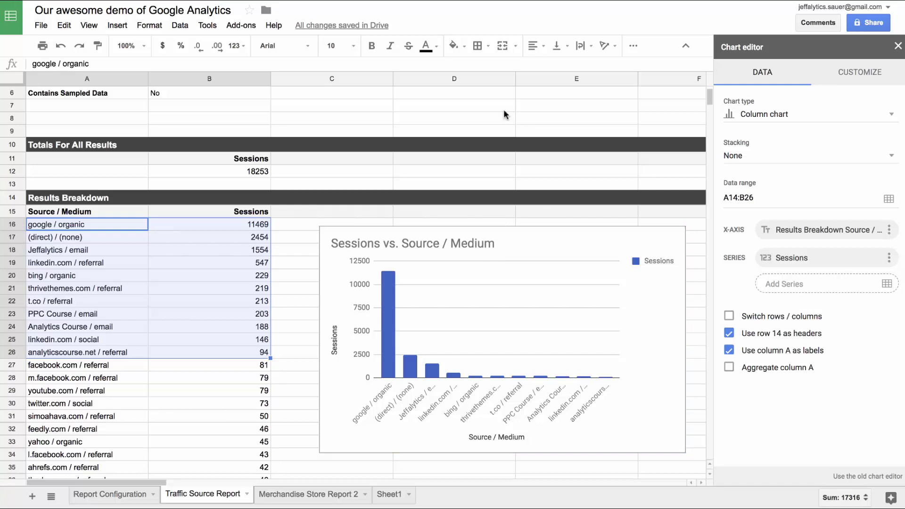